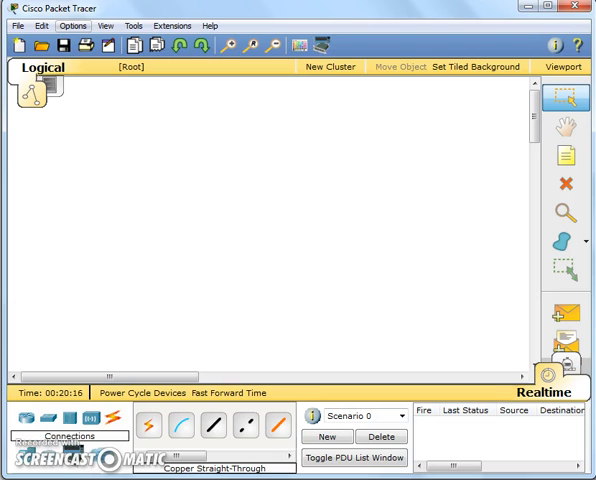
- View the program's version information from the Help menu and close it
left_click(211, 26)
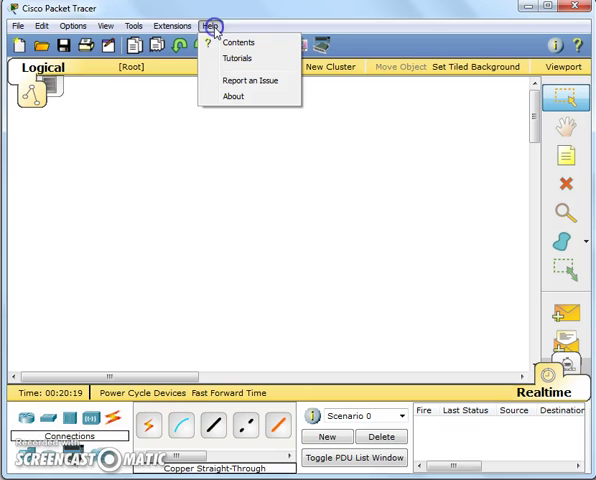
left_click(235, 98)
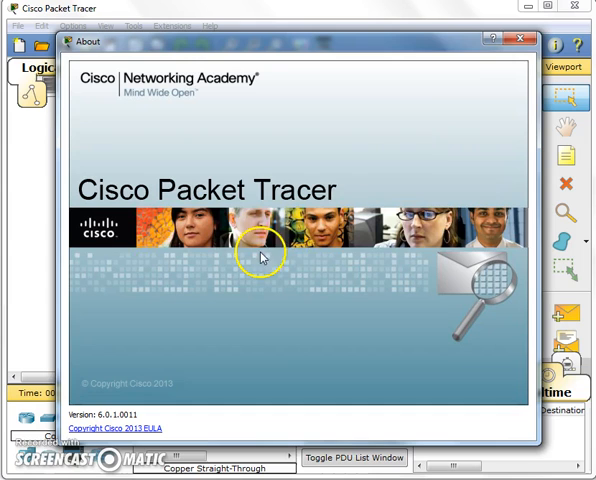
left_click(524, 41)
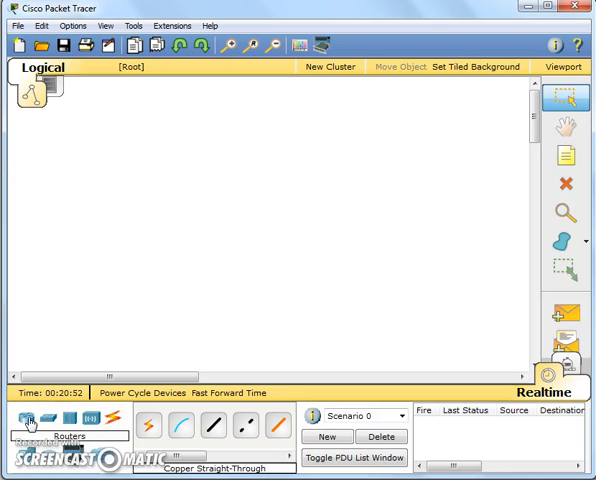
- Browse the available router models in the Routers category
left_click(25, 422)
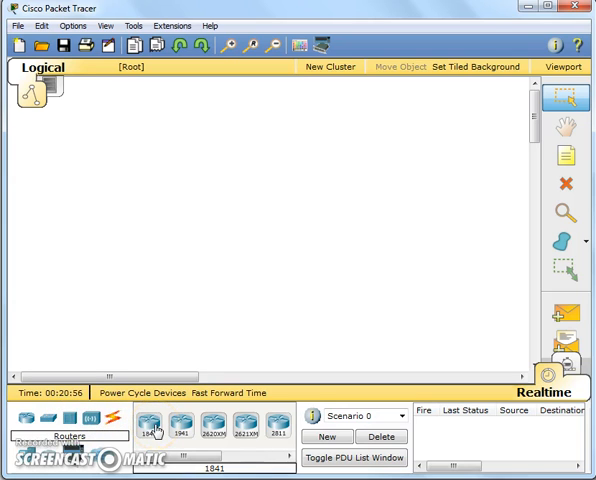
left_click(213, 430)
left_click(277, 438)
left_click(212, 438)
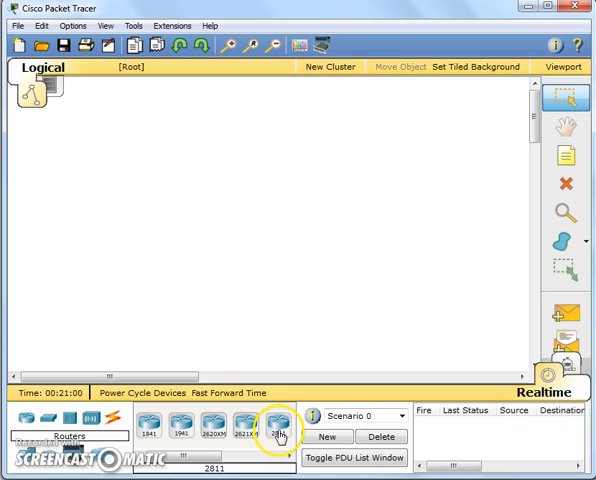
- Switch to the Switches category and select the 2950-24 switch for placement
left_click(48, 422)
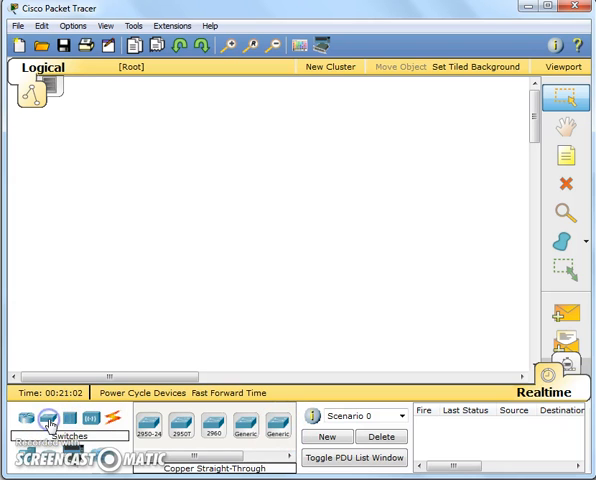
left_click(150, 430)
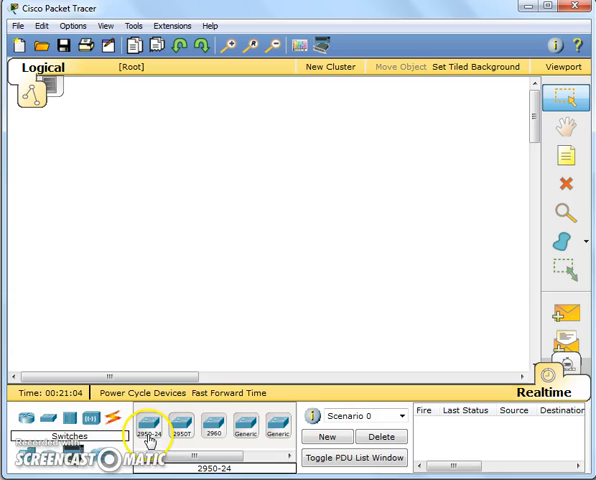
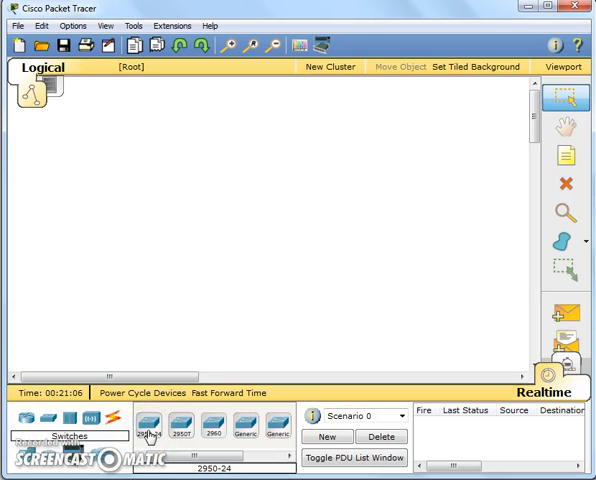
- Browse the Switches, End Devices and Connections categories of the device palette
left_click(150, 438)
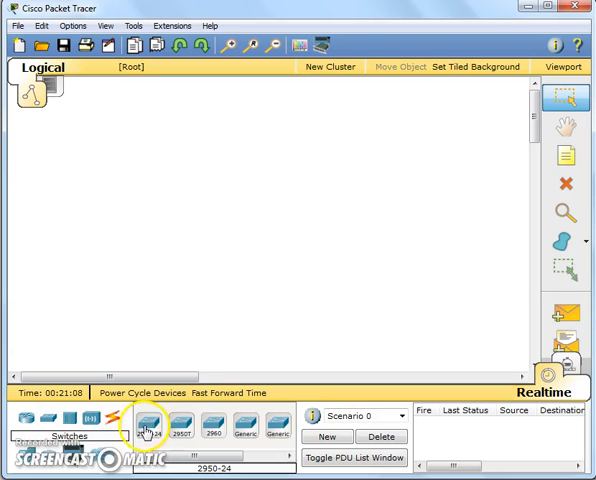
left_click(94, 436)
left_click(24, 460)
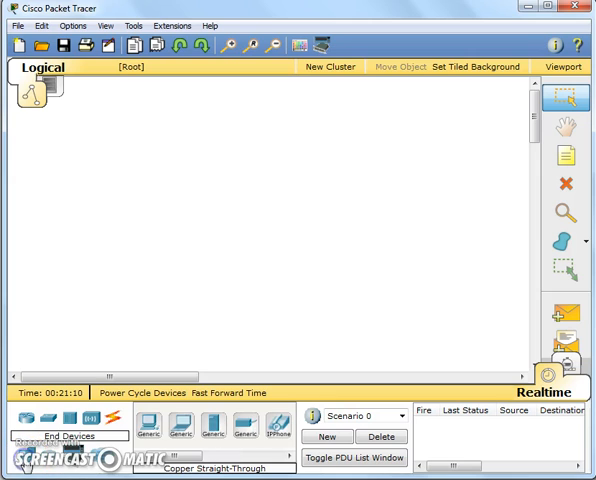
left_click(28, 459)
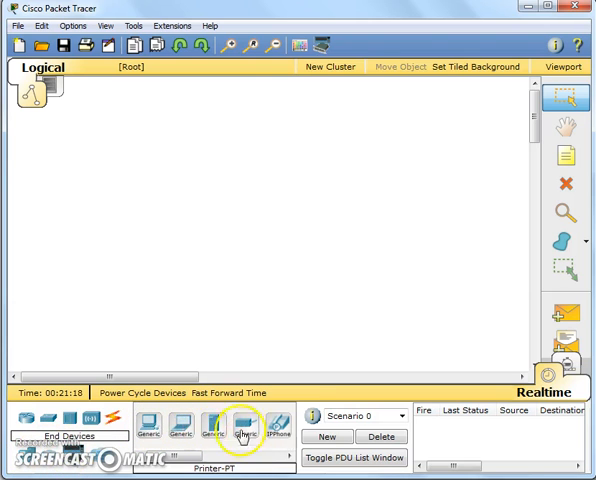
left_click(114, 420)
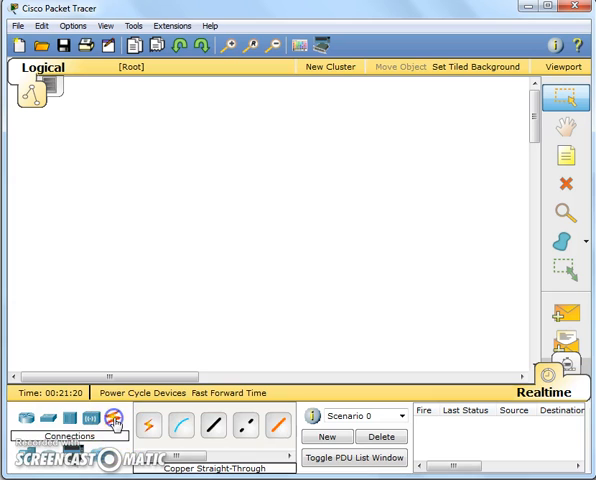
- Review the copper straight-through and cross-over cables, ending on Copper Straight-Through
left_click(216, 428)
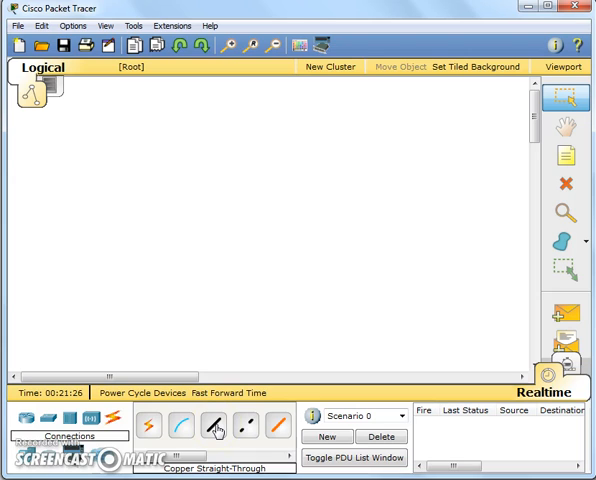
left_click(246, 430)
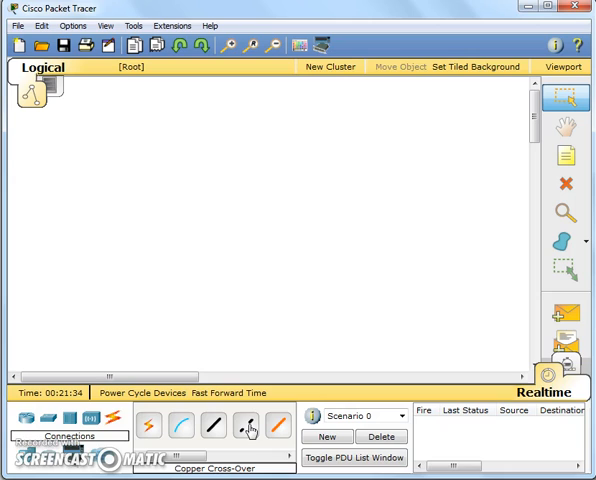
left_click(248, 431)
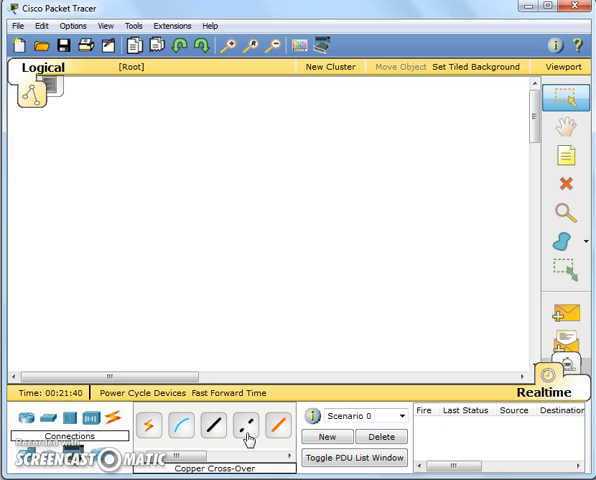
left_click(248, 434)
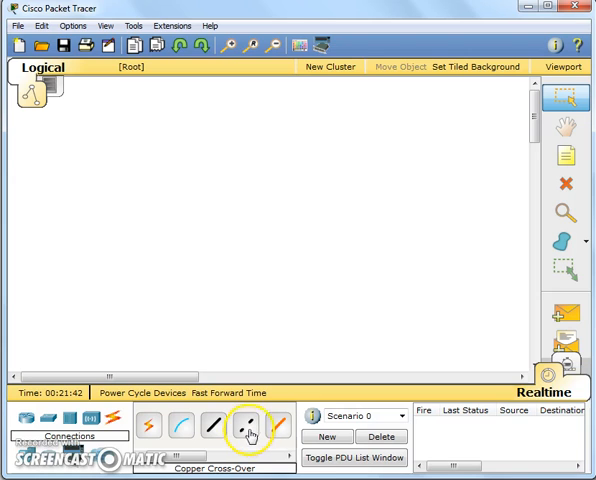
left_click(250, 433)
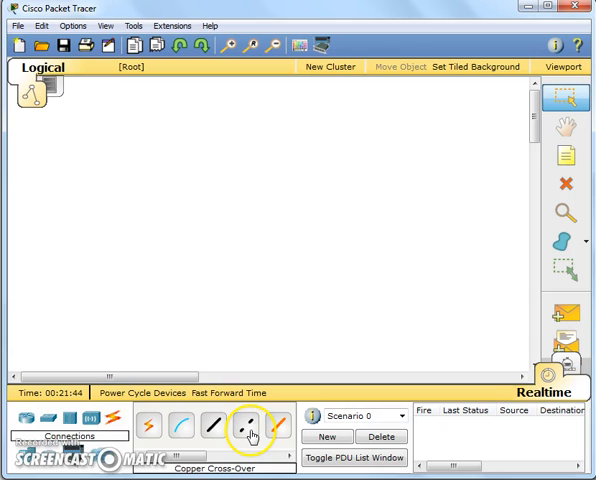
left_click(205, 428)
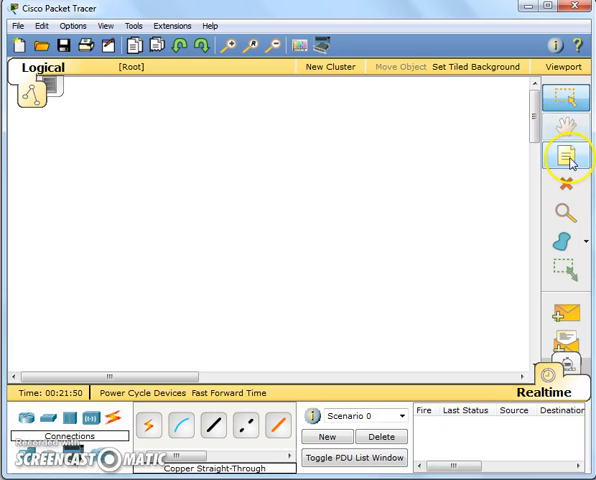
left_click(569, 160)
left_click(567, 158)
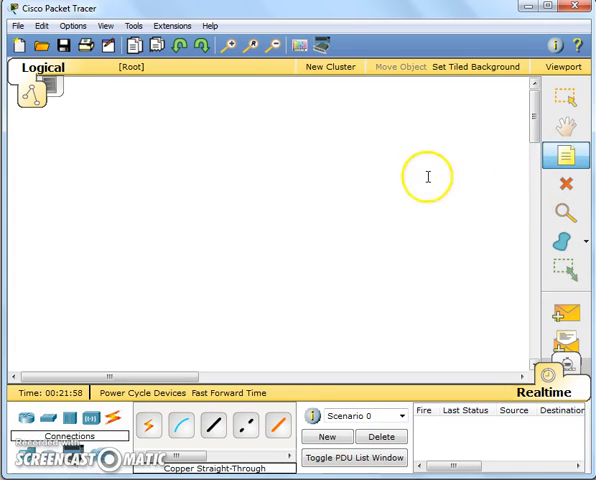
left_click(566, 186)
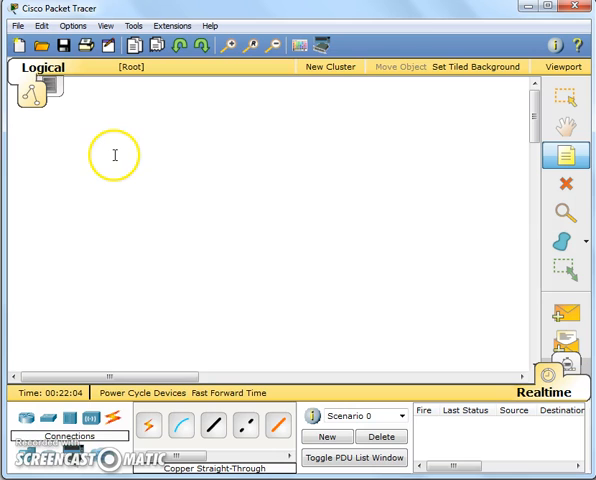
- Place a Generic PC, PC0, on the left of the workspace
left_click(30, 457)
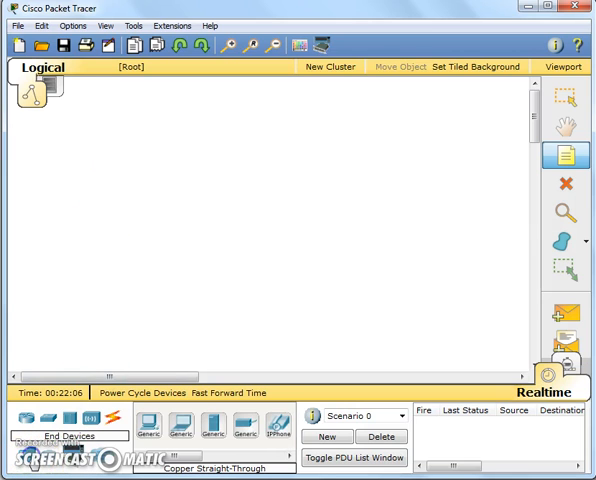
left_click(147, 430)
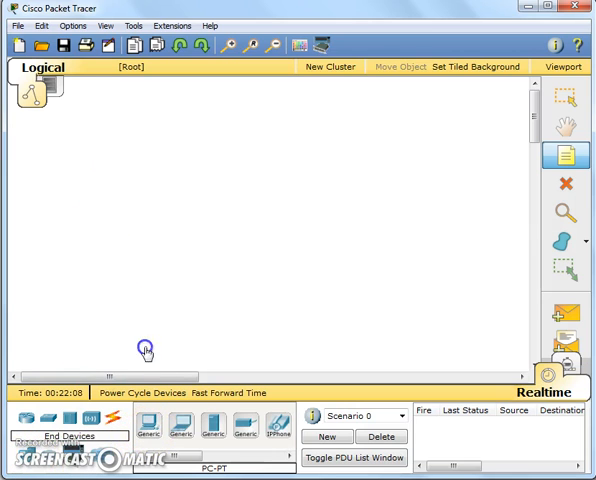
left_click(96, 273)
left_click_drag(95, 272, 119, 269)
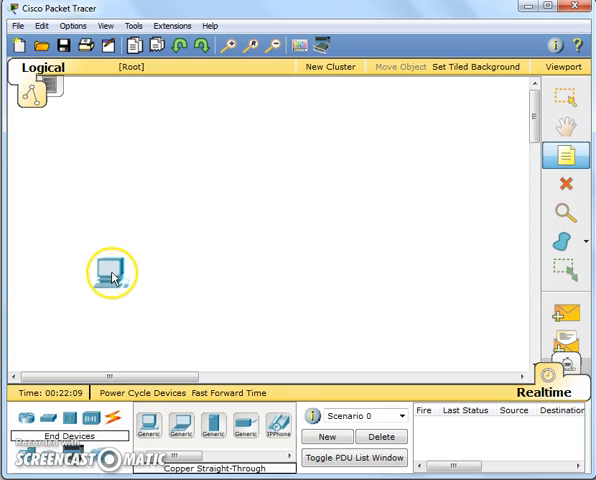
left_click(120, 266)
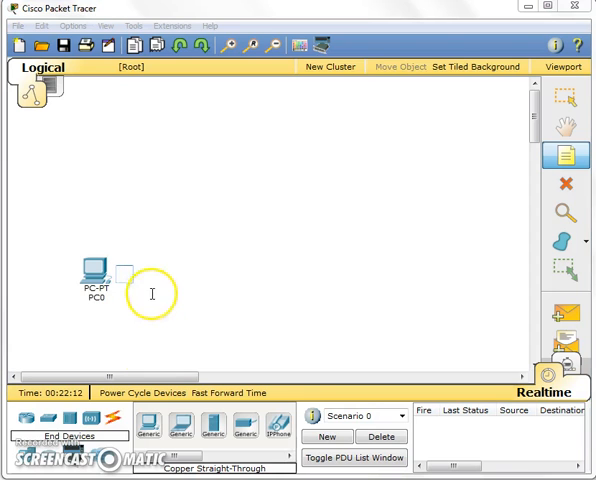
left_click(180, 317)
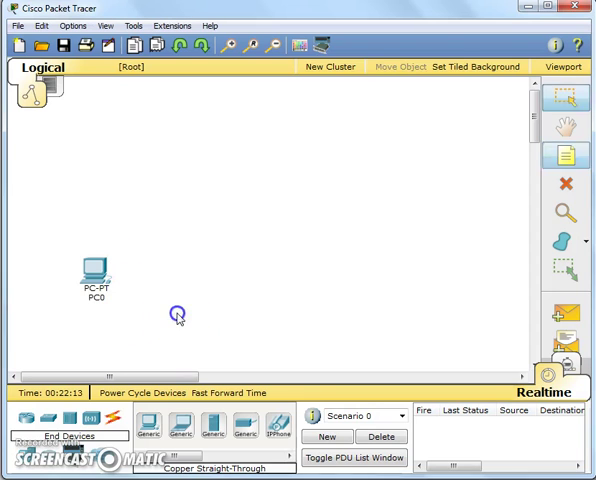
- Place a second Generic PC, PC1, and arrange both PCs side by side
left_click(152, 432)
left_click(235, 282)
left_click(146, 276)
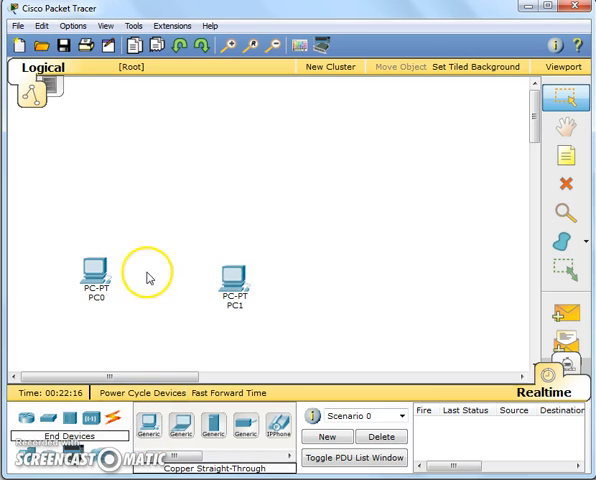
mouse_move(93, 272)
left_mouse_down()
mouse_move(124, 289)
mouse_move(132, 284)
left_mouse_up()
left_click(255, 272)
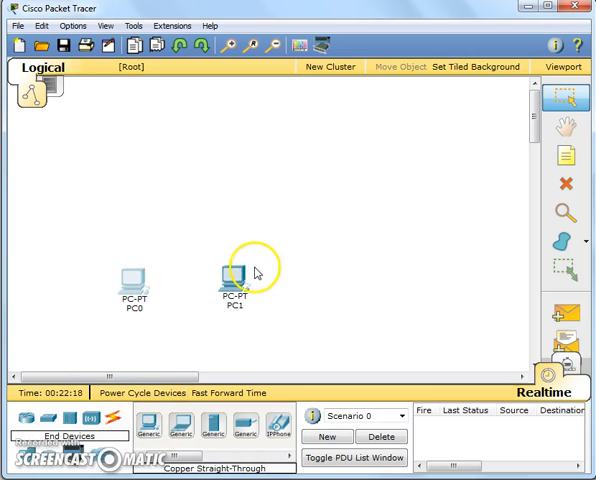
left_click_drag(230, 273, 265, 287)
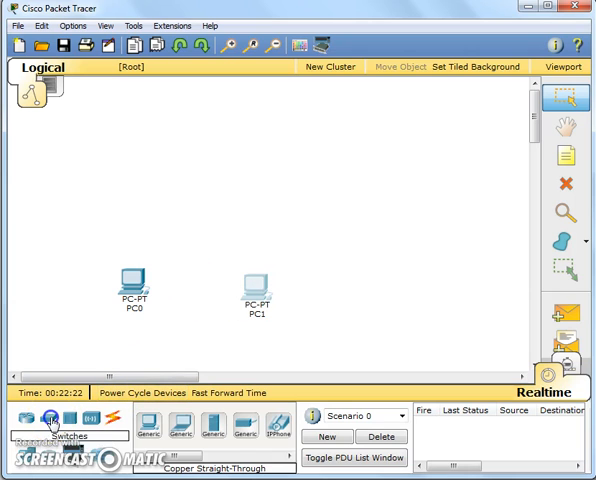
- Place a 2950-24 switch, Switch0, above the two PCs
left_click(50, 420)
left_click(150, 425)
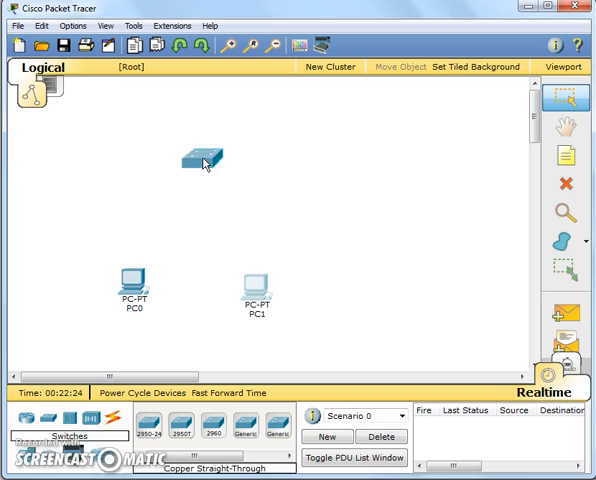
left_click(205, 215)
left_click(257, 223)
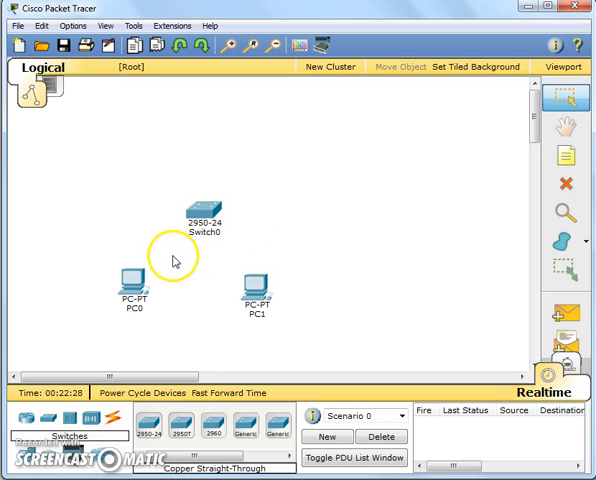
- Connect Switch0's FastEthernet0/1 to PC0's FastEthernet0 with a copper straight-through cable
left_click(116, 425)
left_click(214, 425)
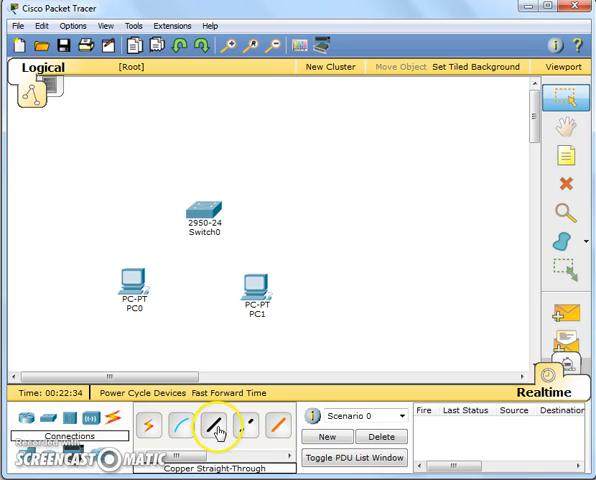
left_click(214, 425)
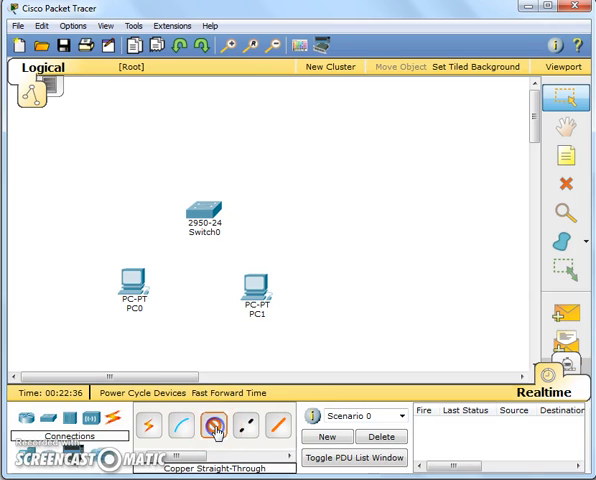
left_click(210, 208)
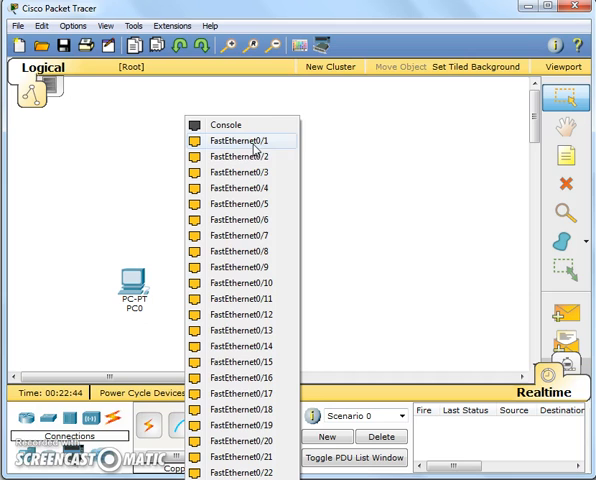
left_click(268, 149)
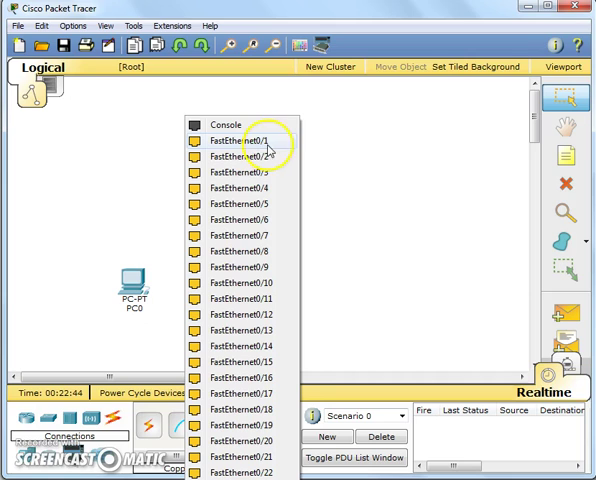
left_click(268, 149)
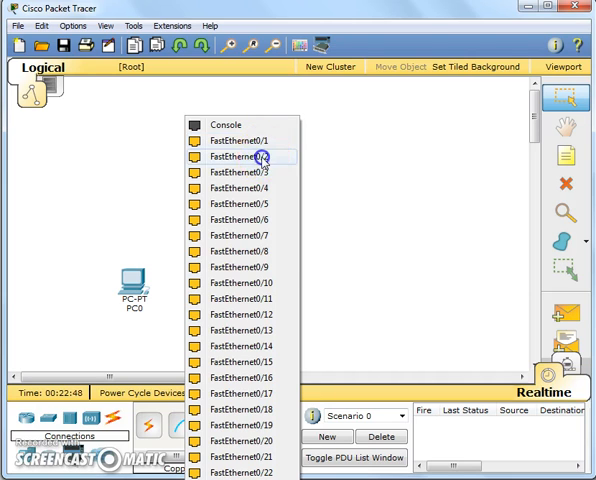
left_click(141, 281)
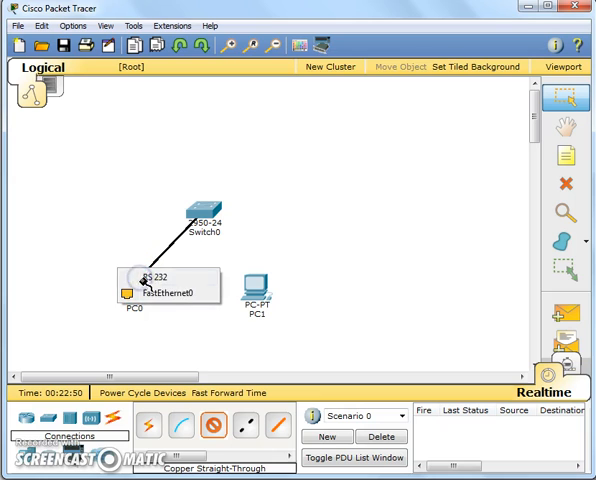
left_click(162, 295)
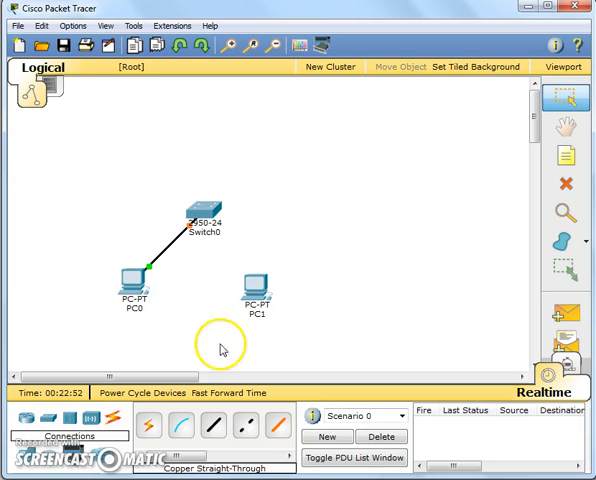
left_click(219, 392)
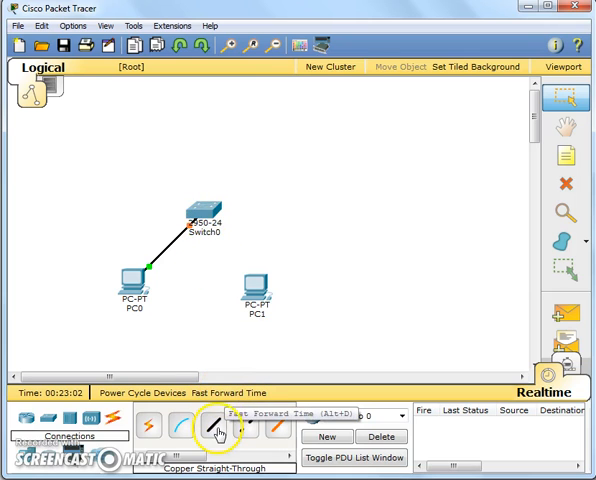
- Connect another Switch0 port to PC1's FastEthernet0 with a copper straight-through cable
left_click(218, 430)
left_click(218, 207)
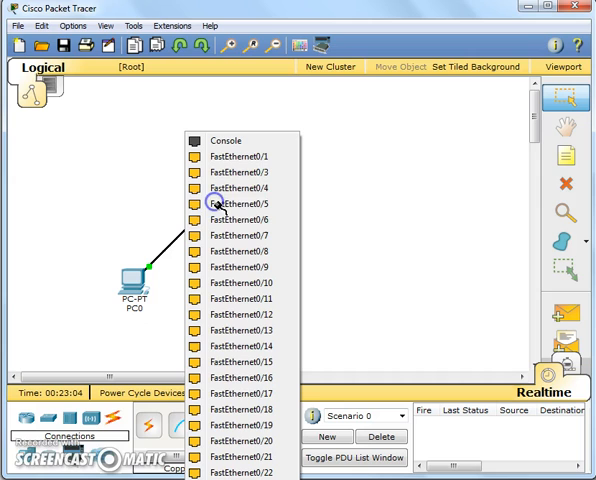
left_click(266, 176)
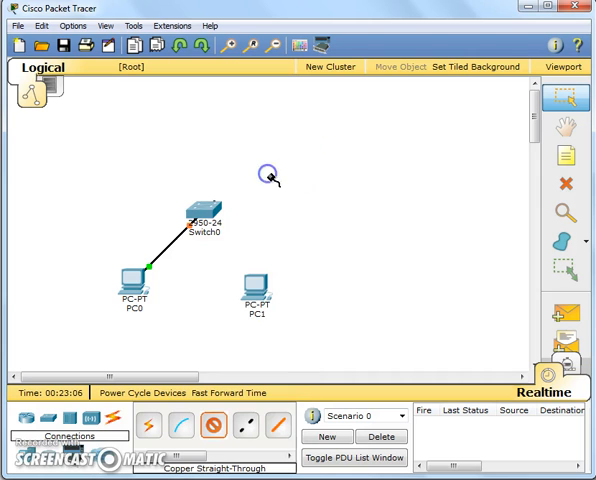
left_click(262, 290)
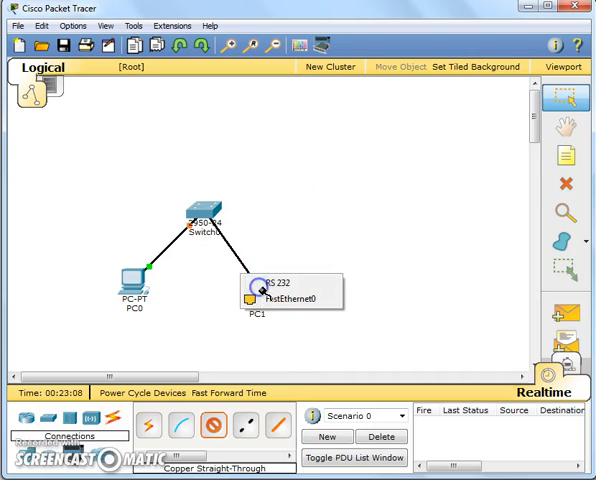
left_click(279, 300)
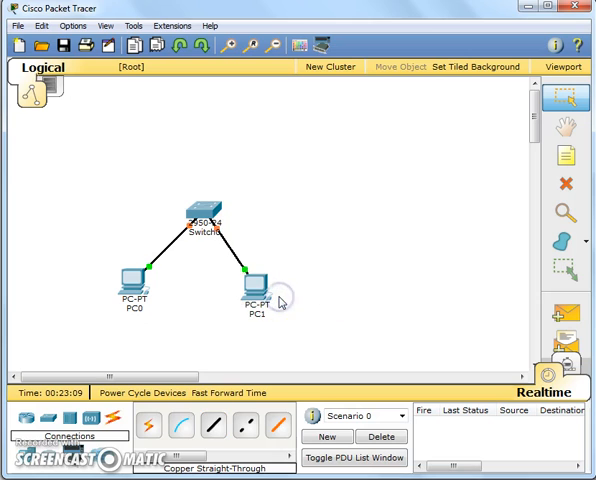
left_click(176, 432)
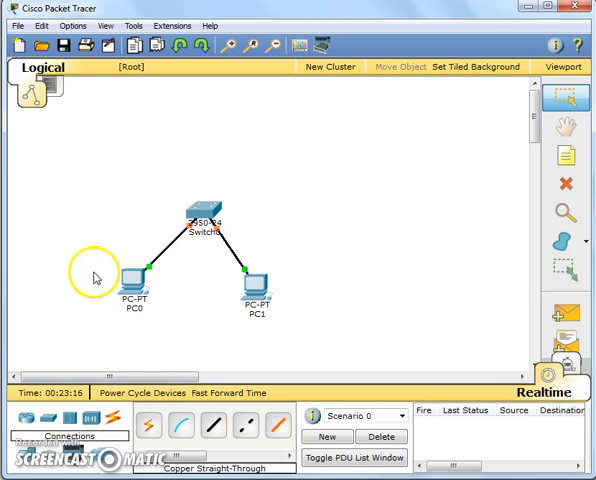
left_click(213, 428)
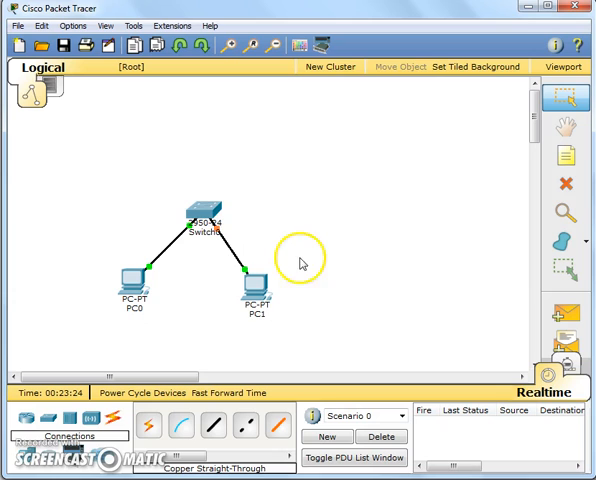
- Add a note under PC0 reading 192.168.1.2 with mask 255.255.255.0
left_click(565, 155)
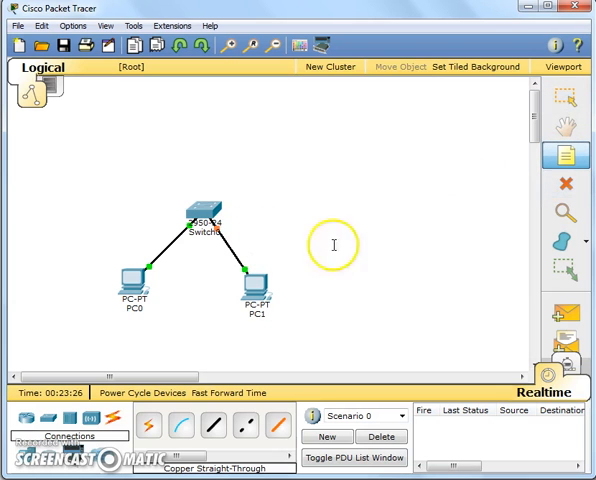
left_click(118, 315)
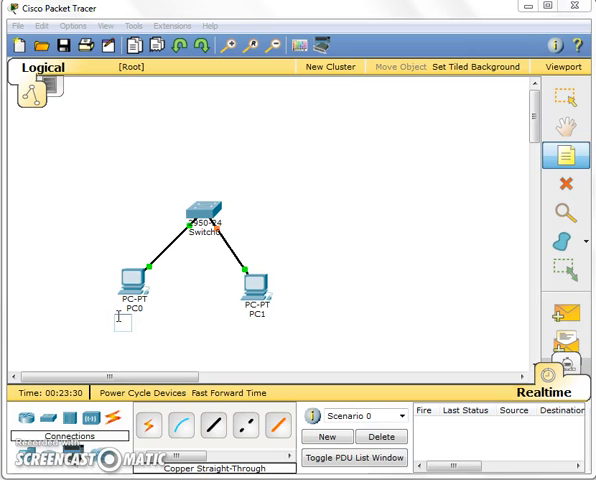
type("192.168.1.2")
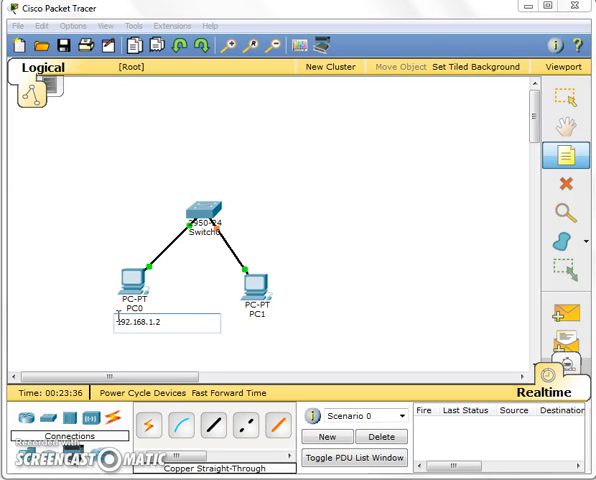
key("Return")
type("255.255.255.0")
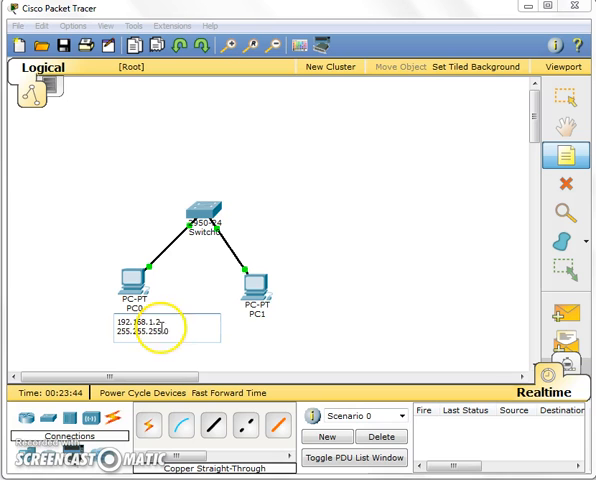
left_click(270, 335)
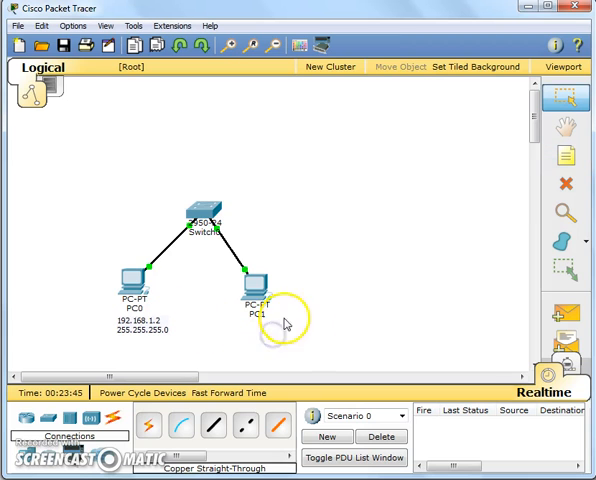
- Add a note under PC1 reading 192.168.1.3 with mask 255.255.255.0 and align it
left_click(564, 158)
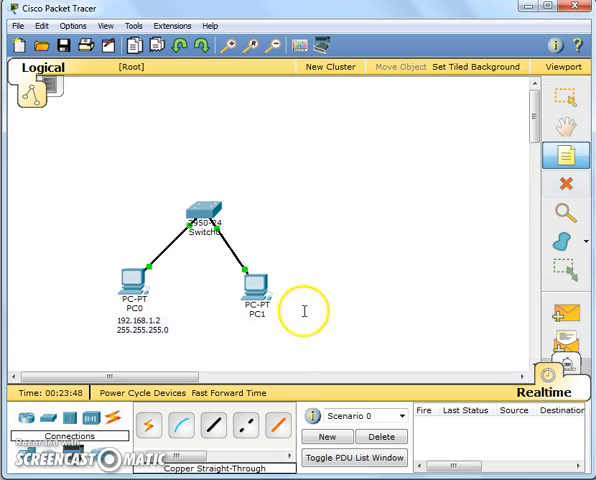
left_click(272, 322)
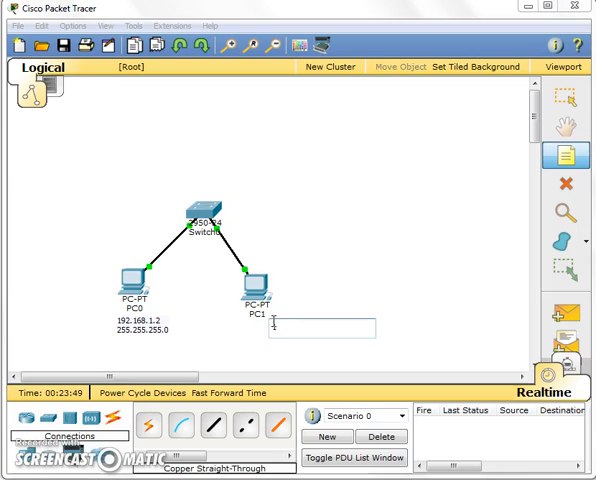
type("192.168.1.3")
key("Return")
type("255.255.255.0")
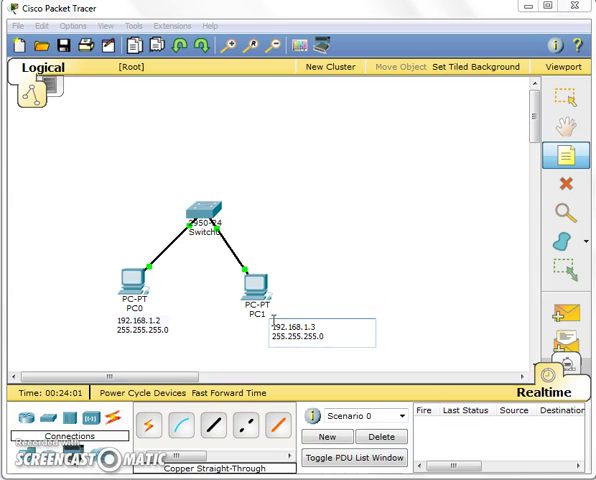
left_click(399, 257)
key("Escape")
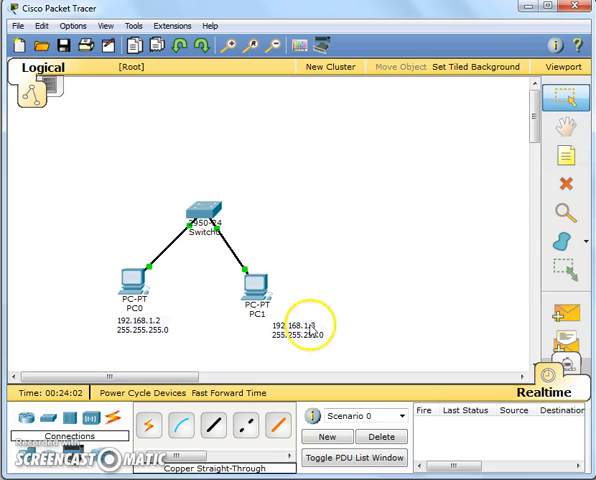
left_click(296, 333)
left_click_drag(278, 335, 270, 336)
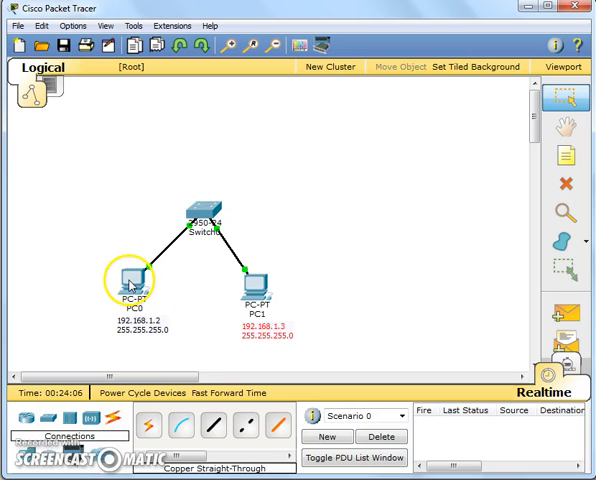
- Bring up PC0's device window
left_click(130, 280)
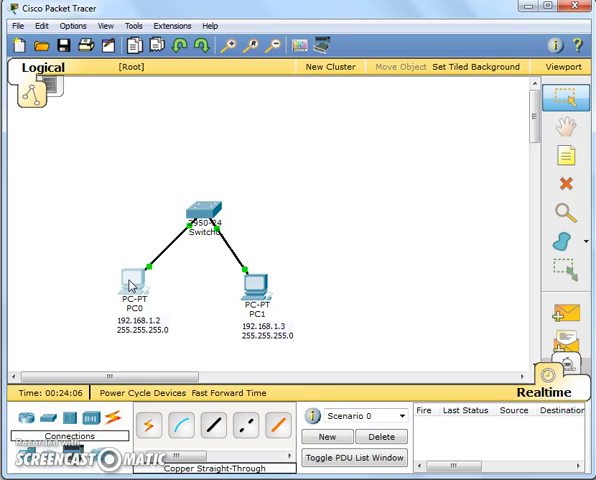
left_click(130, 285)
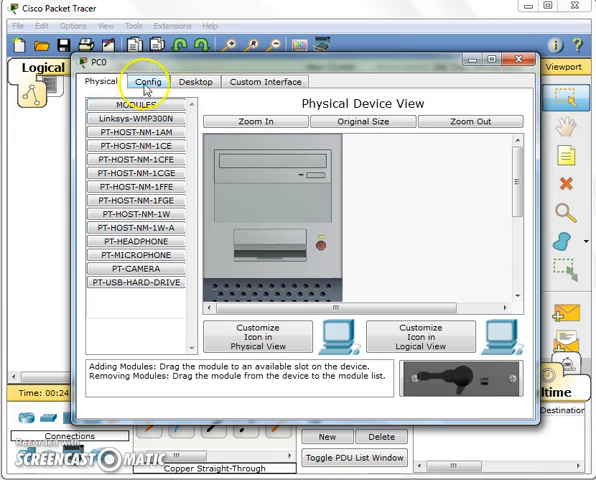
- Give PC0 static IP 192.168.1.2, mask 255.255.255.0 and gateway 192.168.1.1, then close its window
left_click(195, 84)
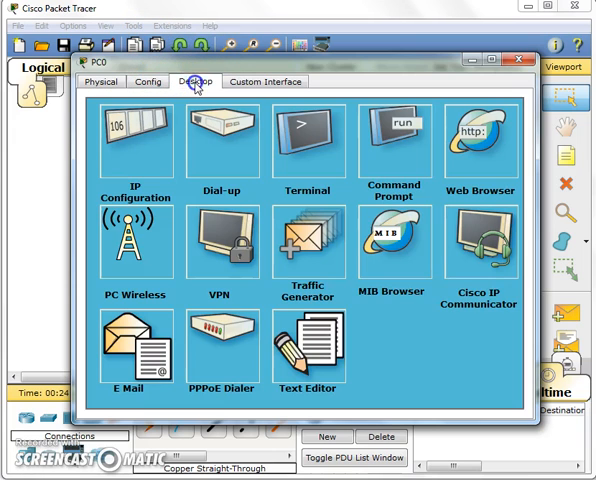
left_click(140, 152)
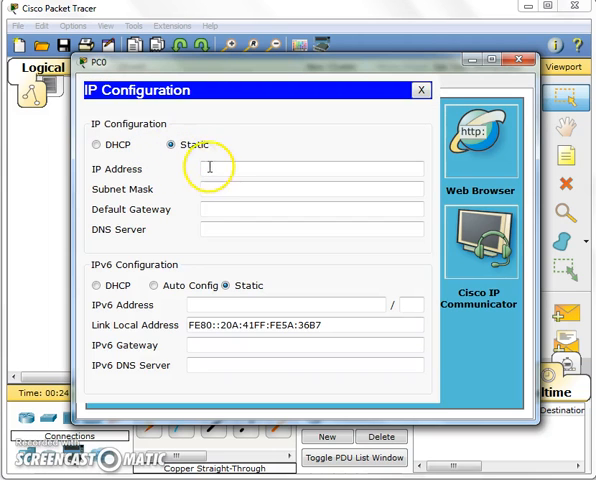
left_click(214, 169)
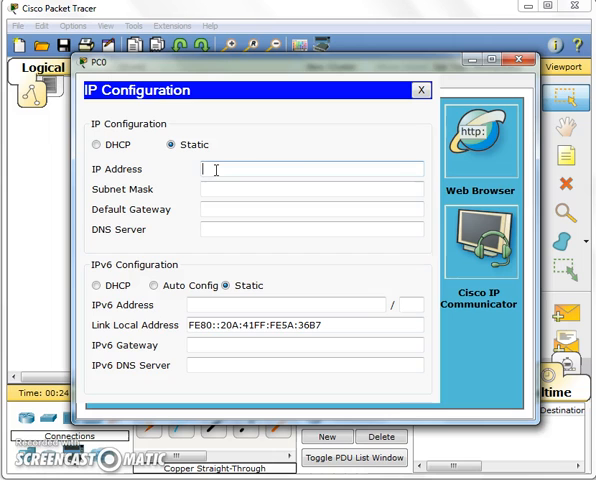
left_click(306, 68)
left_click_drag(306, 68, 340, 67)
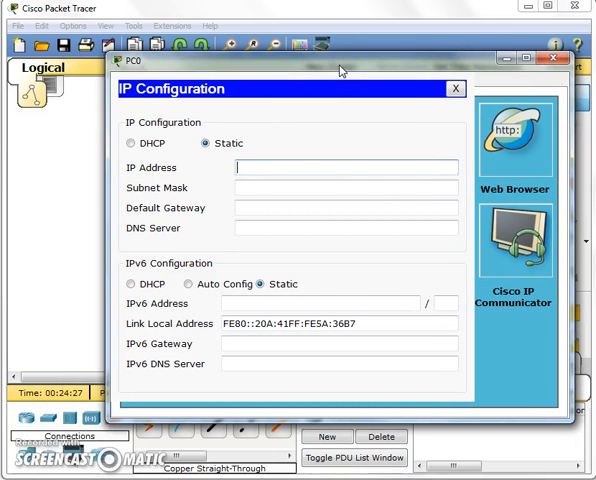
type("192.168.1.2")
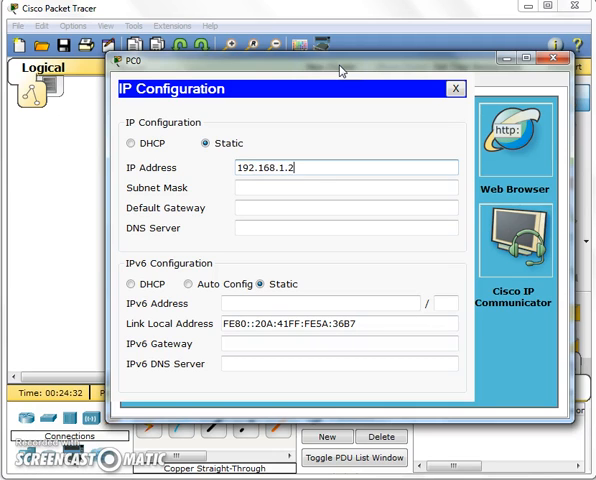
key("Tab")
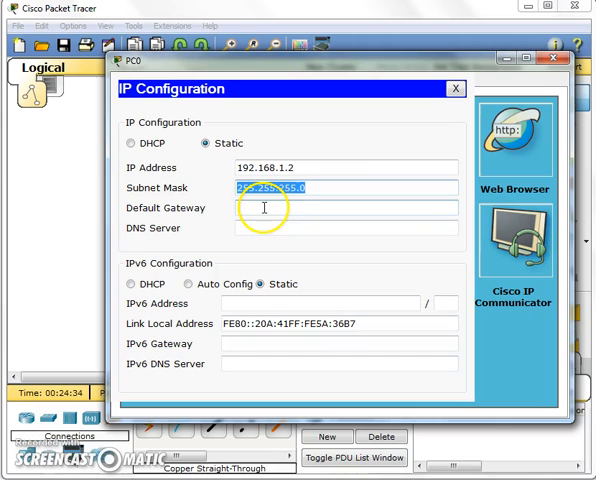
left_click(263, 207)
type("19")
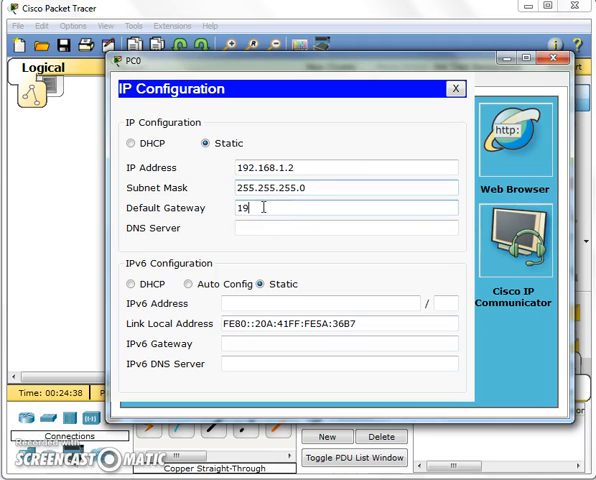
type("2.168.1.1")
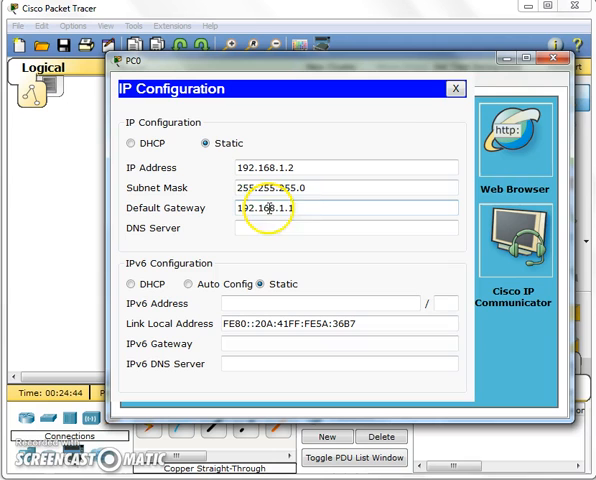
left_click(455, 91)
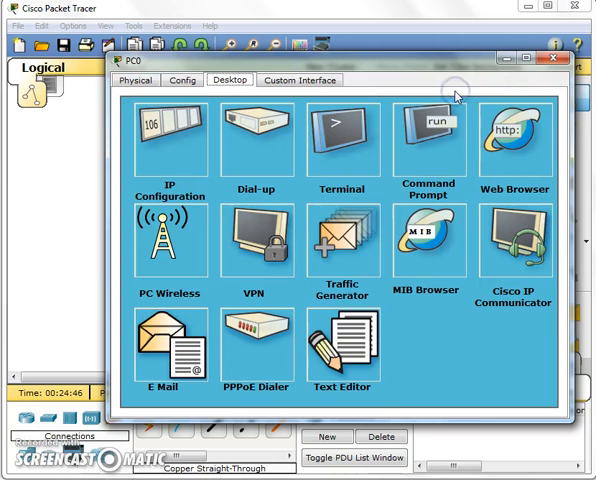
left_click(560, 59)
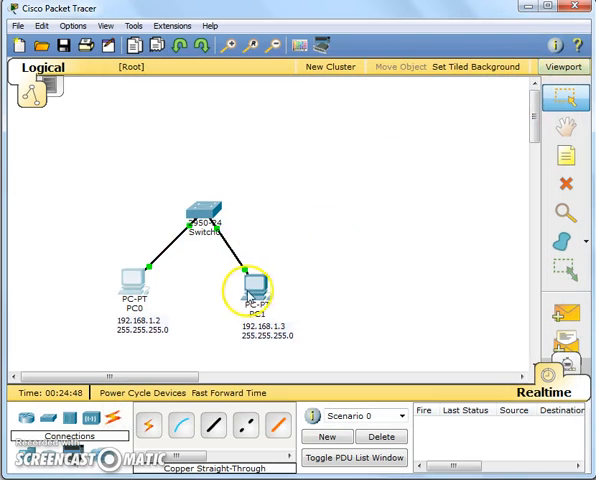
- Give PC1 static IP 192.168.1.3, mask 255.255.255.0 and gateway 192.168.1.1, then close its window
left_click(254, 285)
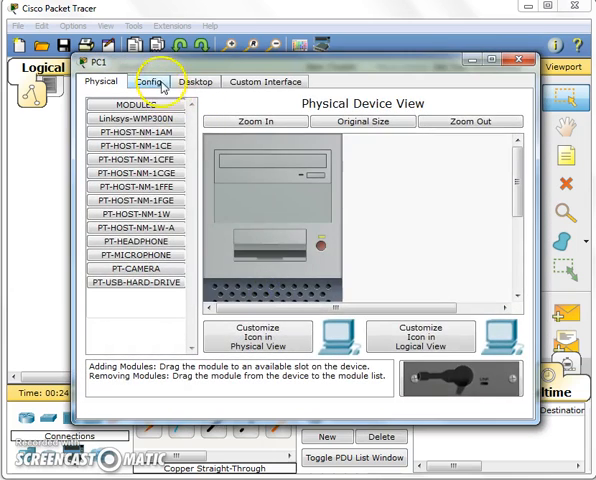
left_click(185, 80)
left_click(151, 152)
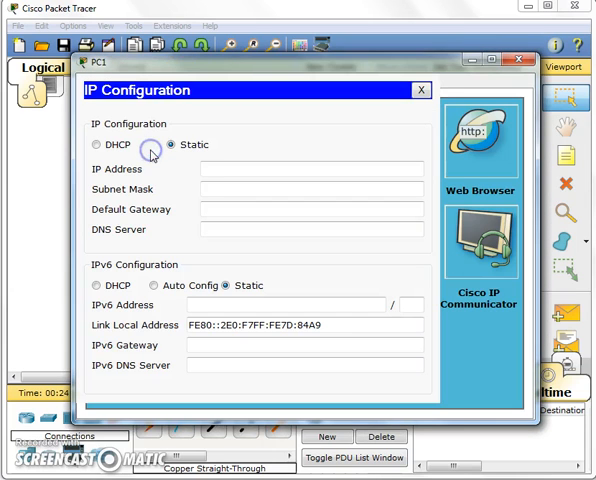
left_click(226, 174)
type("192.168.1.3")
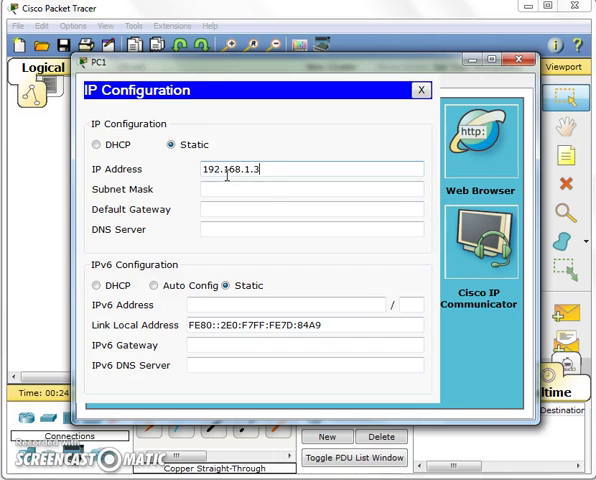
key("Tab")
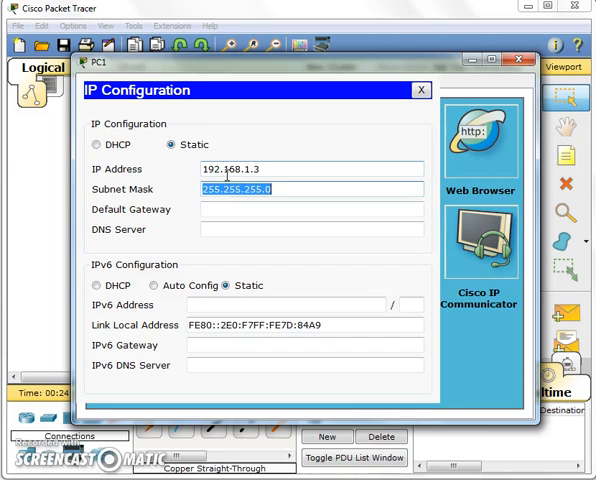
key("Tab")
type("192.168.1.1")
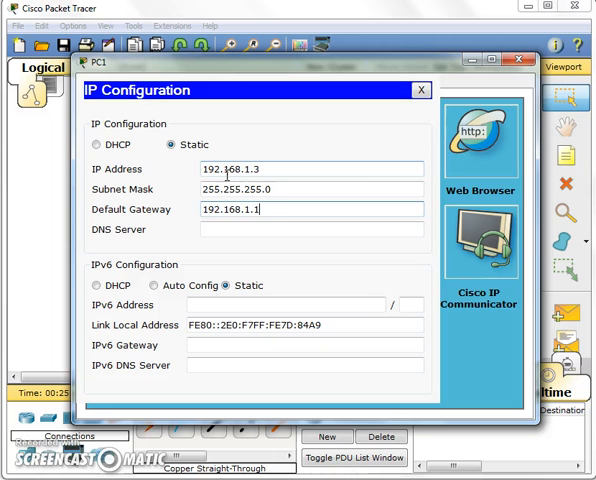
left_click(420, 91)
left_click(519, 61)
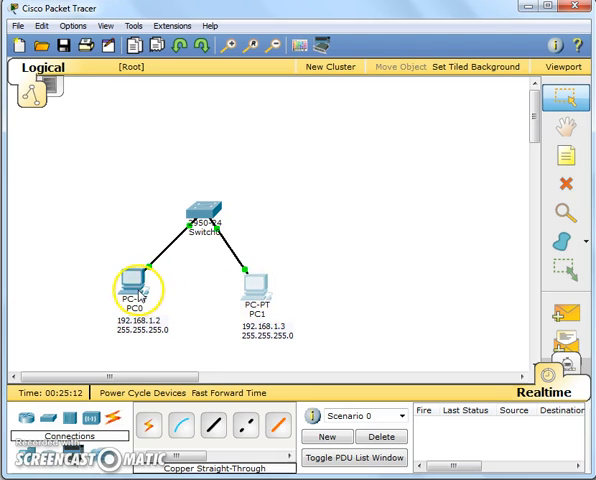
- In PC0's Command Prompt run ipconfig, then ping 192.168.1.3 for four replies with 0% loss
left_click(137, 293)
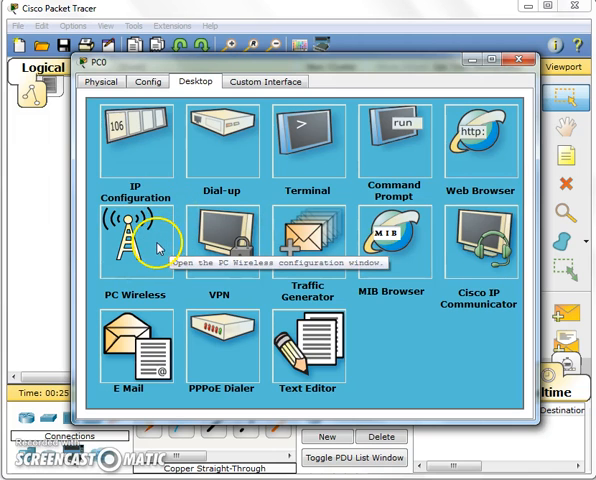
left_click(410, 151)
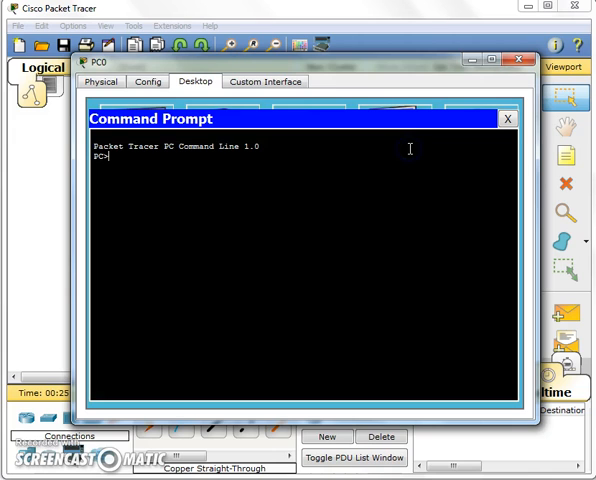
type("ipconfig")
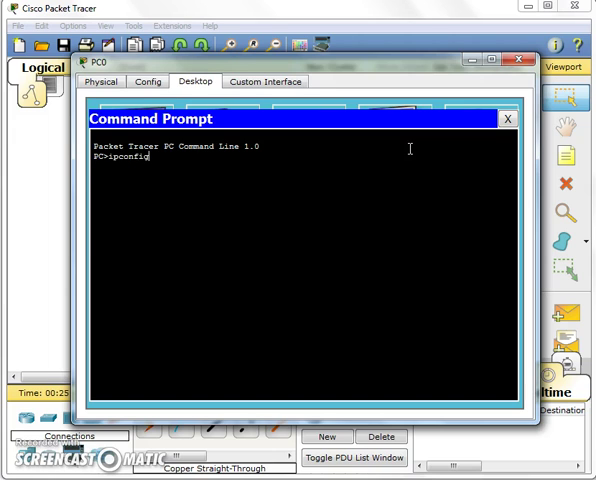
key("Return")
type("ping 192.168")
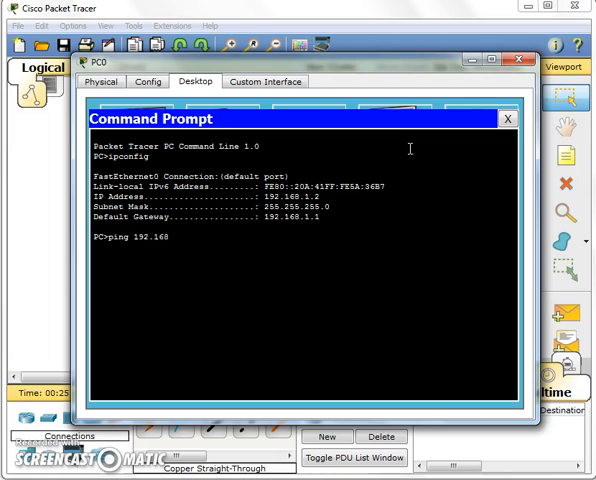
type(".1.3")
key("Return")
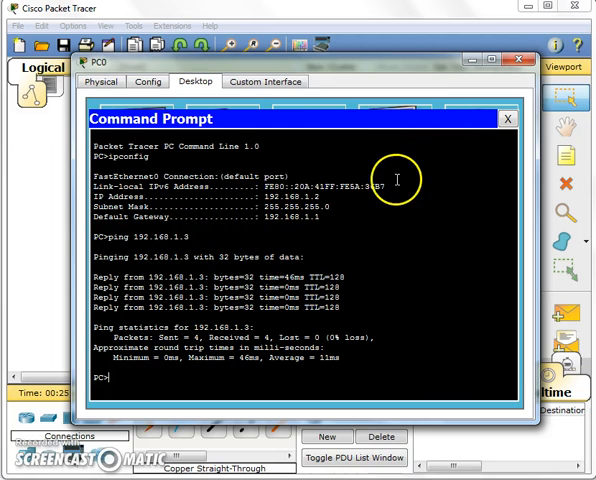
left_click(507, 118)
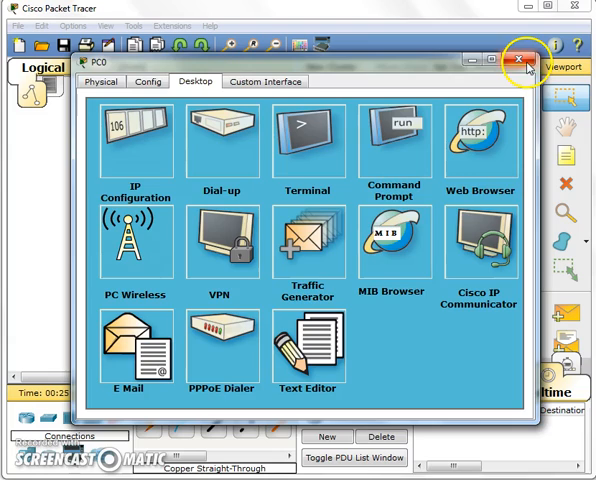
- Close PC0's window and spread PC0, PC1 and their address labels further apart
left_click(527, 63)
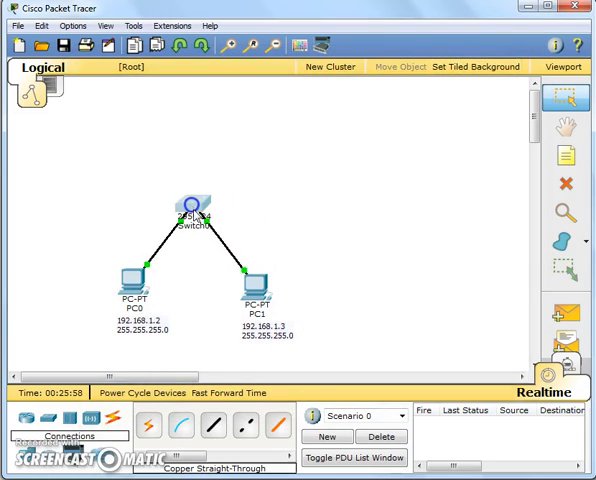
left_click_drag(251, 285, 292, 282)
mouse_move(133, 285)
left_mouse_down()
mouse_move(120, 272)
mouse_move(106, 280)
left_mouse_up()
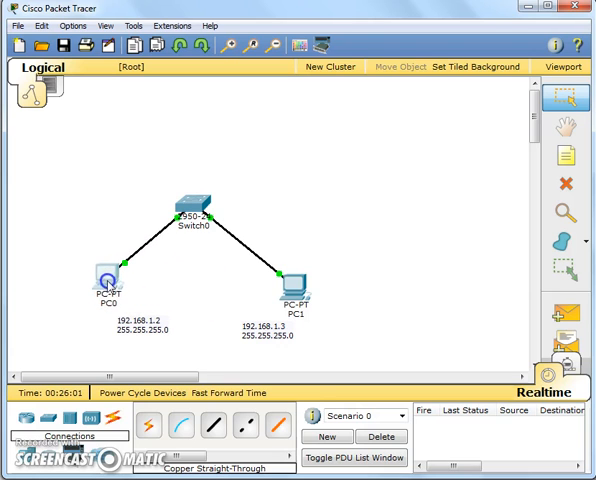
left_click_drag(140, 323, 107, 328)
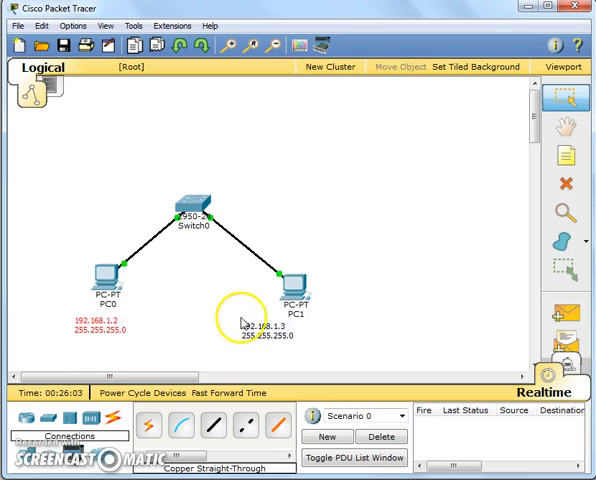
left_click_drag(259, 327, 298, 325)
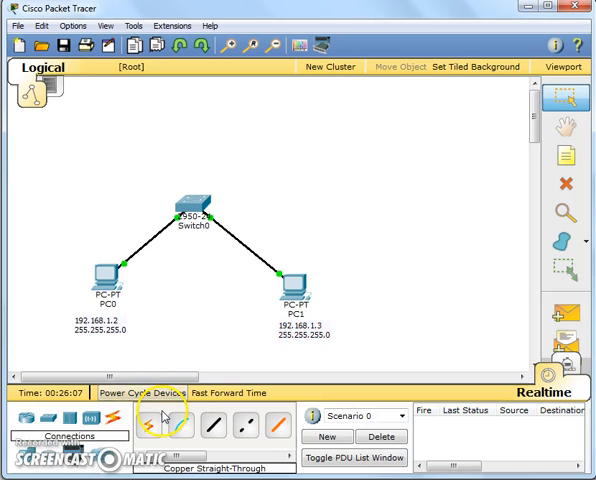
- Place a 2811 router, Router0, above Switch0 and ready a copper straight-through cable
left_click(20, 428)
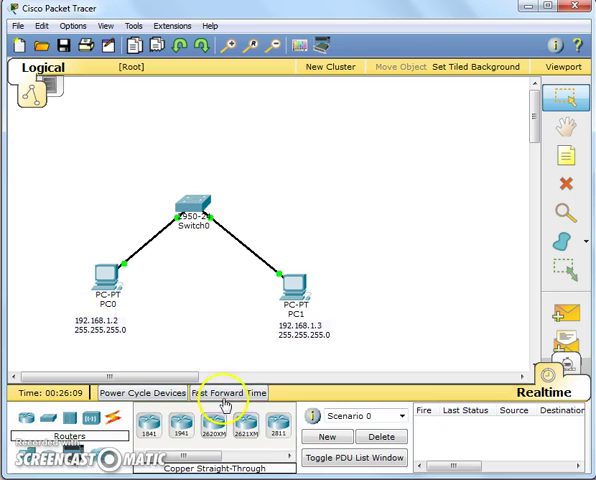
left_click(281, 431)
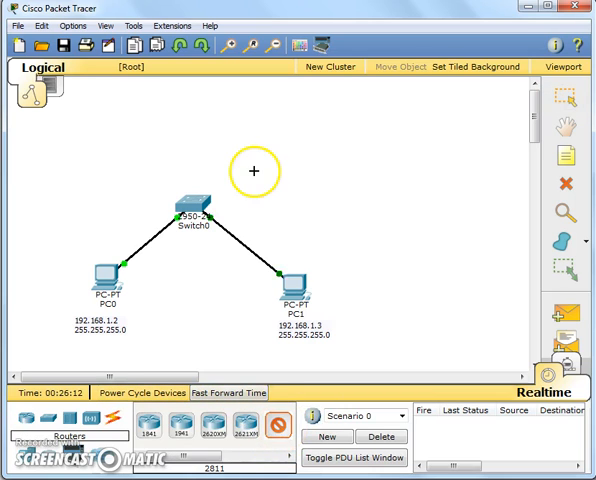
left_click(194, 128)
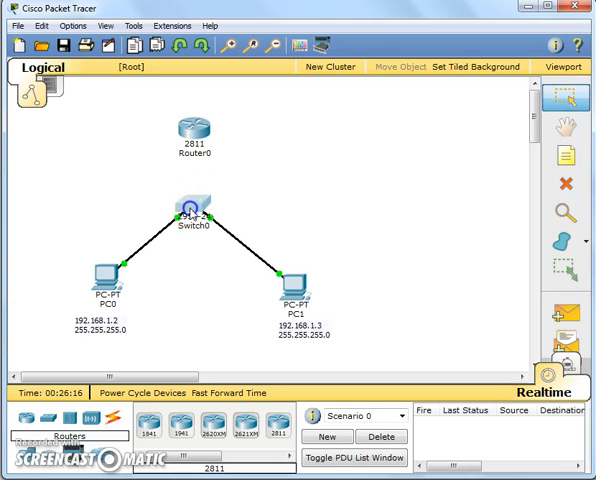
left_click_drag(190, 203, 191, 217)
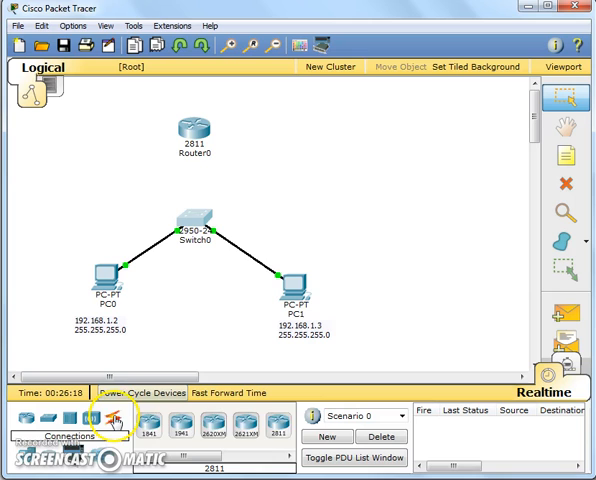
left_click(113, 418)
left_click(212, 427)
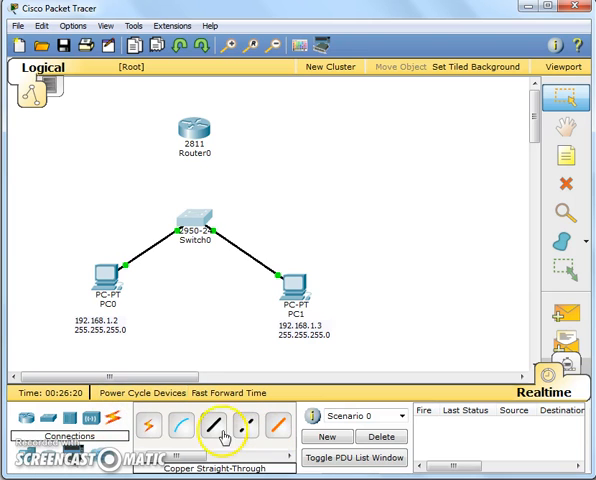
- Cable Router0's FastEthernet port to Switch0's FastEthernet0/1 with the straight-through cable
left_click(195, 128)
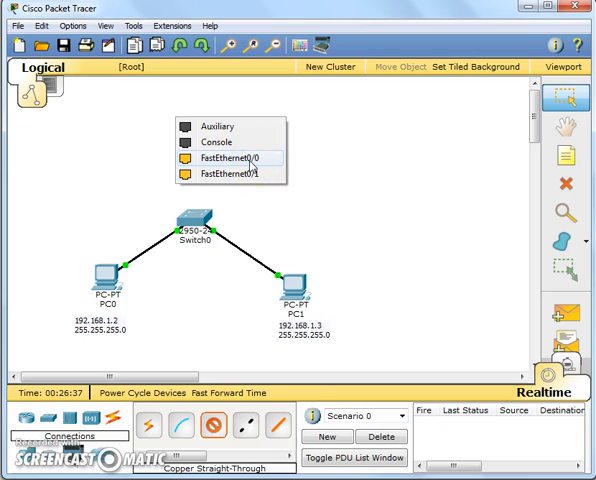
left_click(262, 165)
left_click(263, 176)
right_click(255, 165)
left_click(199, 212)
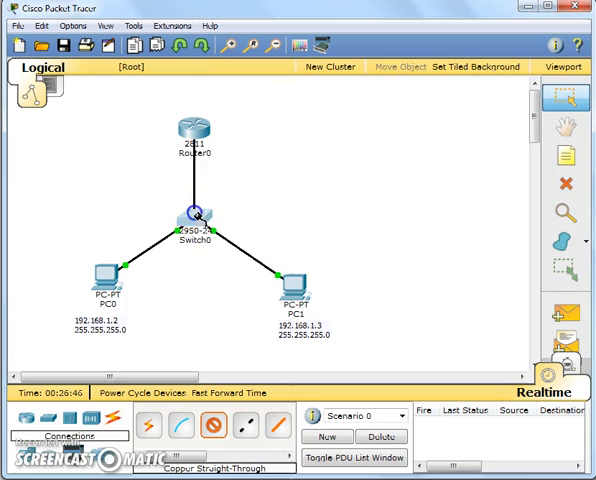
left_click(199, 212)
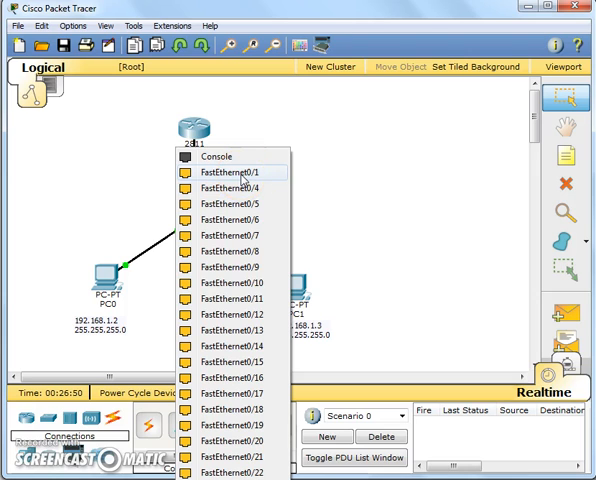
left_click(243, 181)
- Bring up Router0's device window
left_click(217, 135)
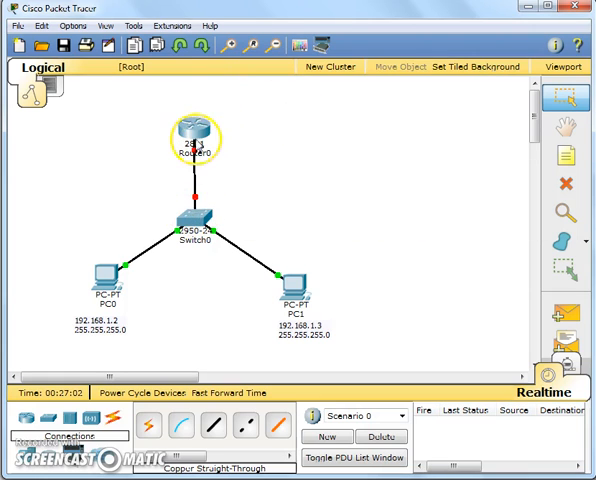
left_click(197, 146)
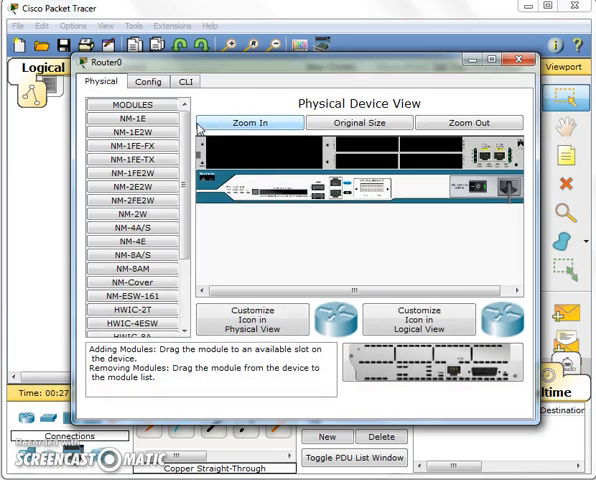
- Show Router0's CLI and answer no at the initial configuration dialog prompt
left_click(194, 78)
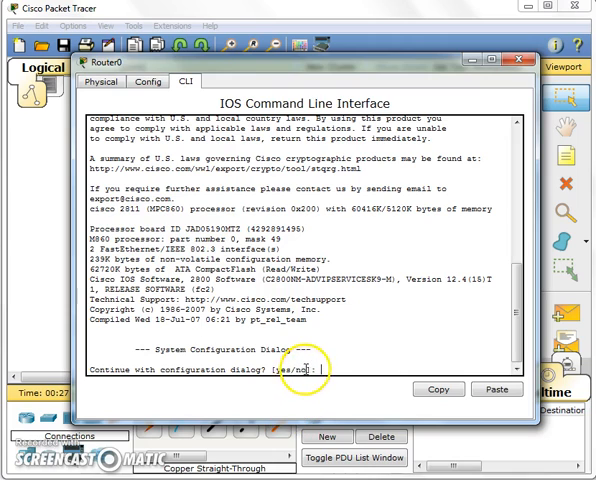
type("no")
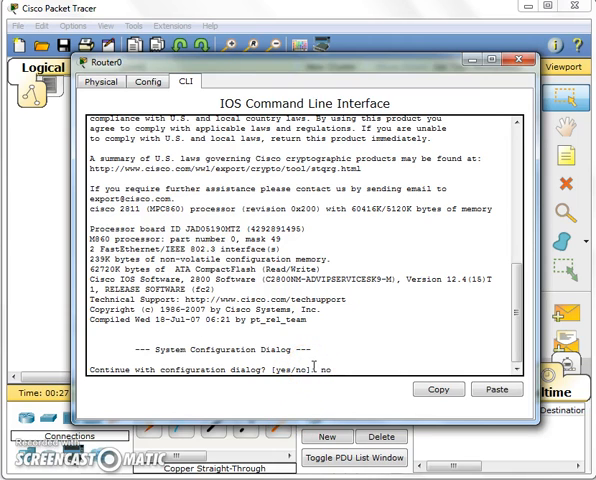
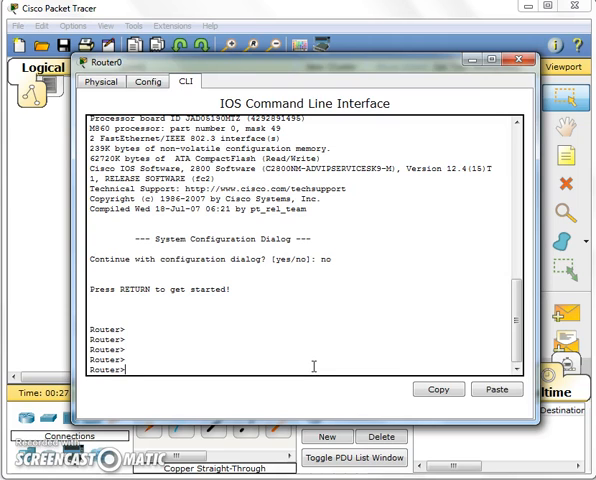
type("en")
type("ab")
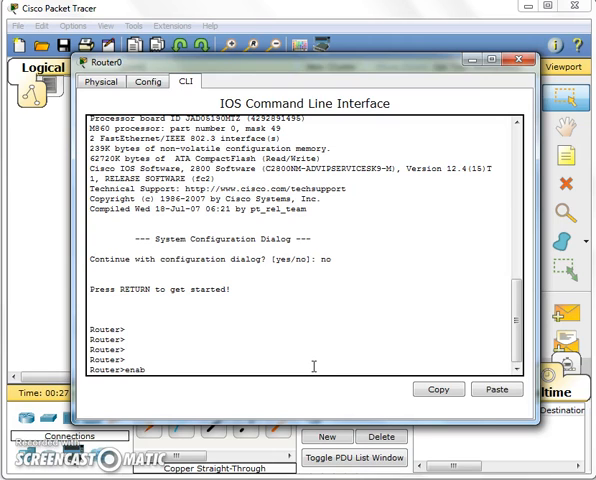
type("le")
- Run enable on Router0 to reach the privileged Router# prompt
key("BackSpace")
key("BackSpace")
key("BackSpace")
key("BackSpace")
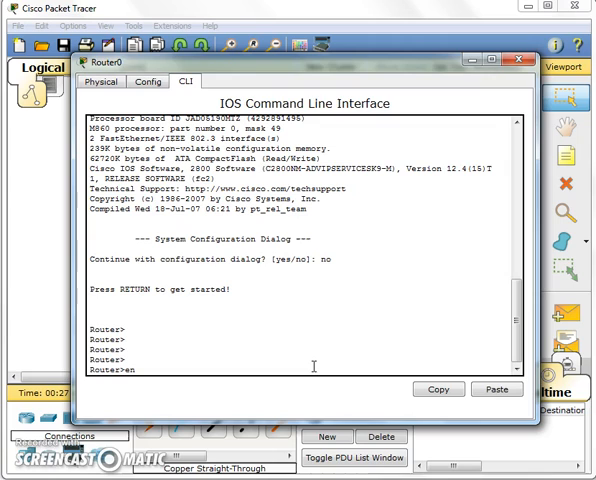
key("Tab")
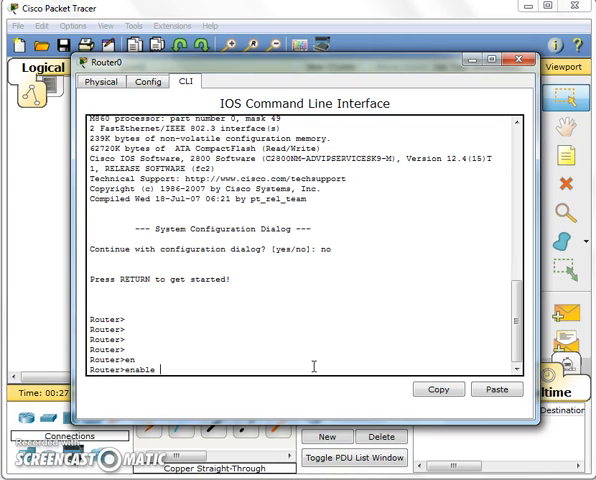
key("Return")
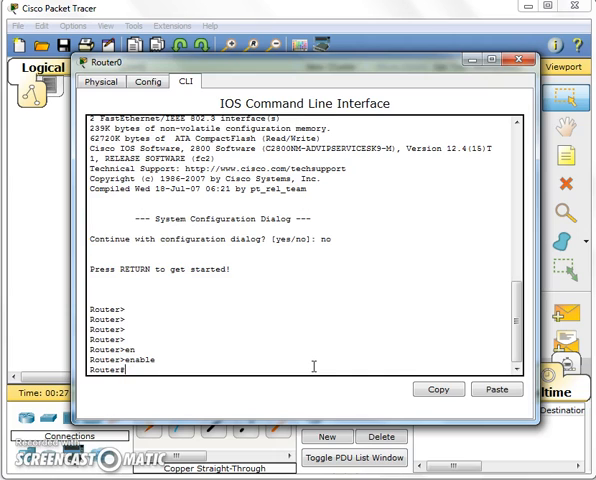
key("Return")
key("Return")
key("Return")
key("Return")
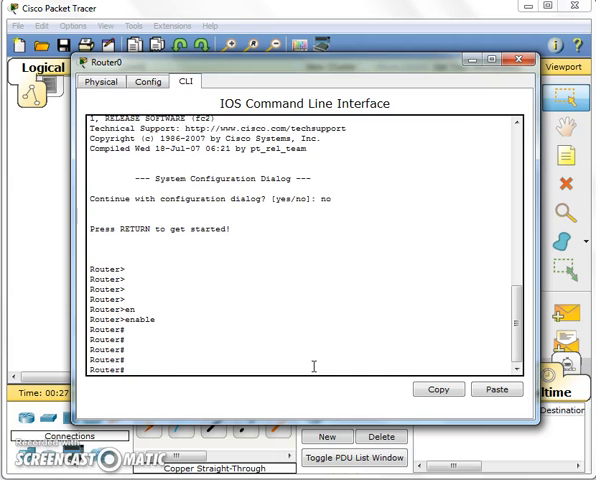
left_click(298, 371)
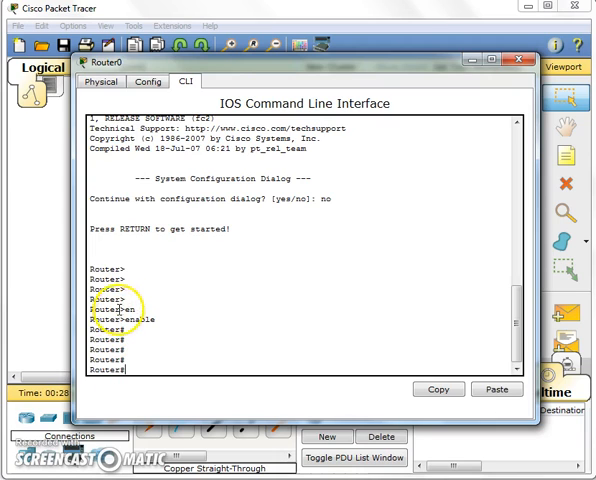
left_click(125, 268)
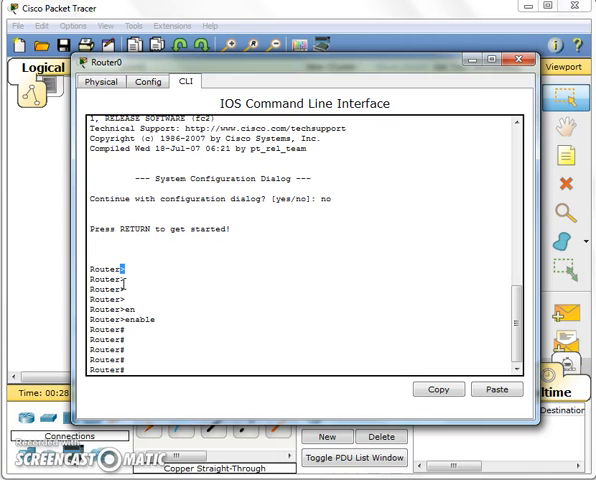
left_click(120, 370)
- Run show run and review the hostname Router line in the listing
key("Return")
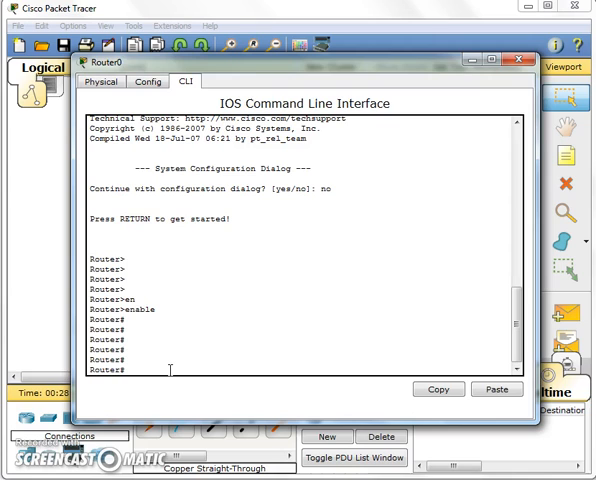
type("show ")
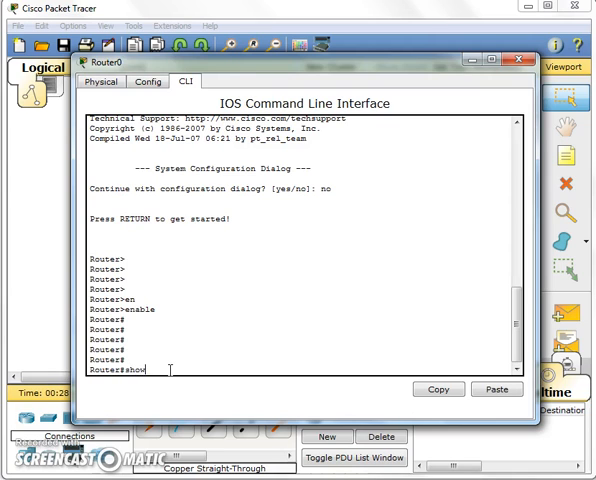
type("run")
key("Return")
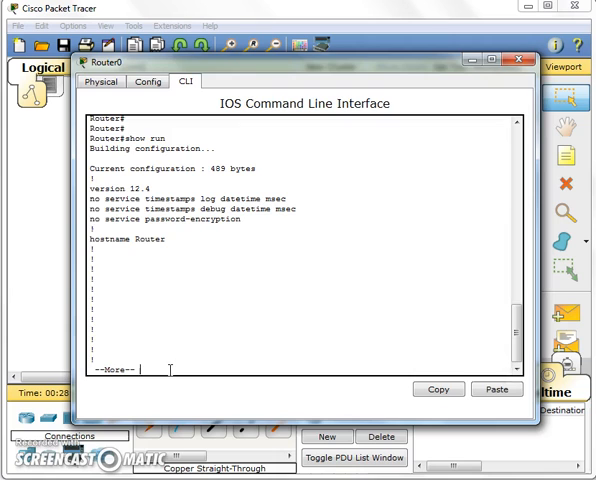
left_click_drag(168, 240, 137, 239)
double_click(129, 239)
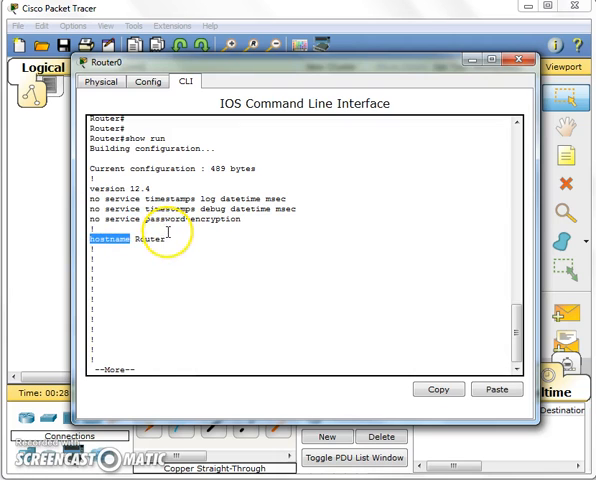
left_click(138, 239)
key("space")
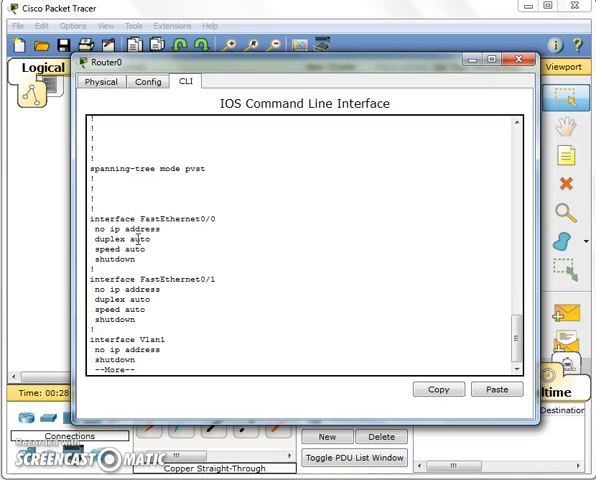
- Page through to check FastEthernet0/0 has no IP address and is shut down
left_click(88, 218)
left_click_drag(88, 218, 229, 224)
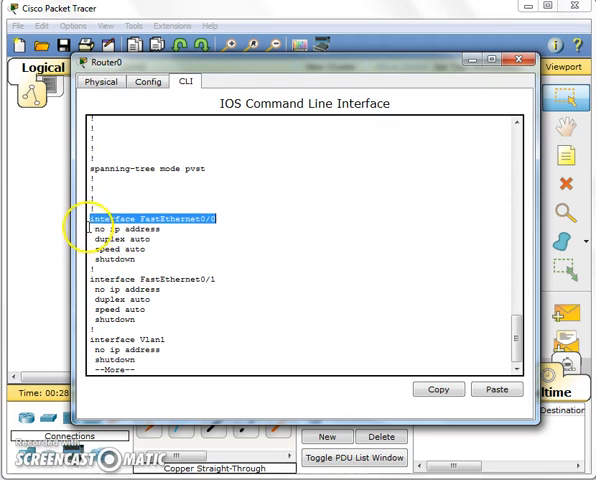
left_click_drag(90, 220, 133, 229)
left_click_drag(95, 289, 163, 289)
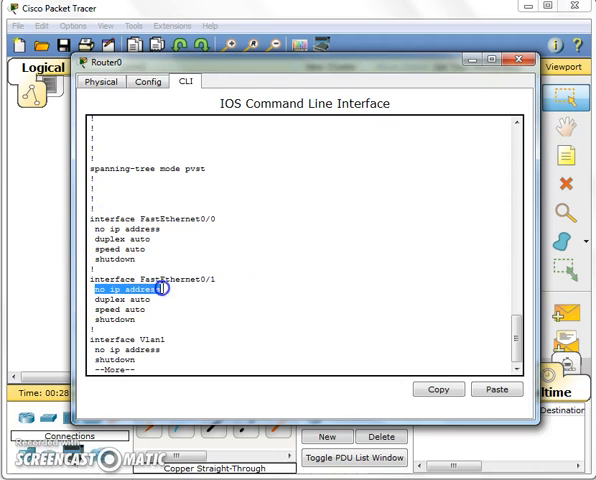
key("space")
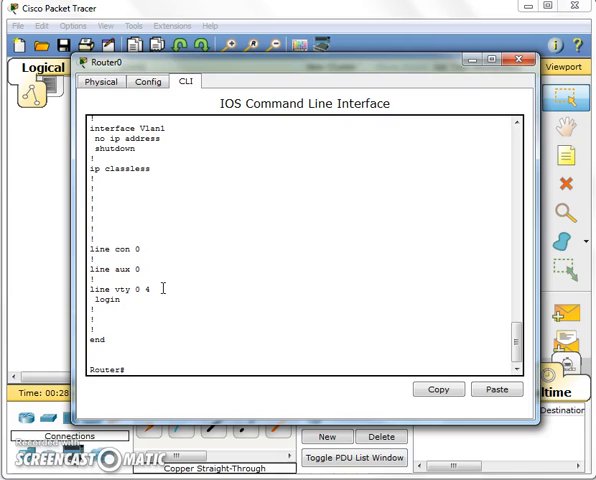
key("Return")
key("Return")
key("Return")
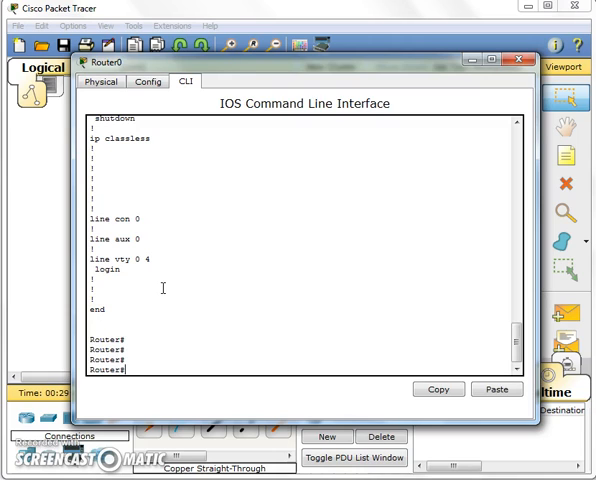
type("conf")
- Enter global configuration mode on Router0 with conf t
key("Tab")
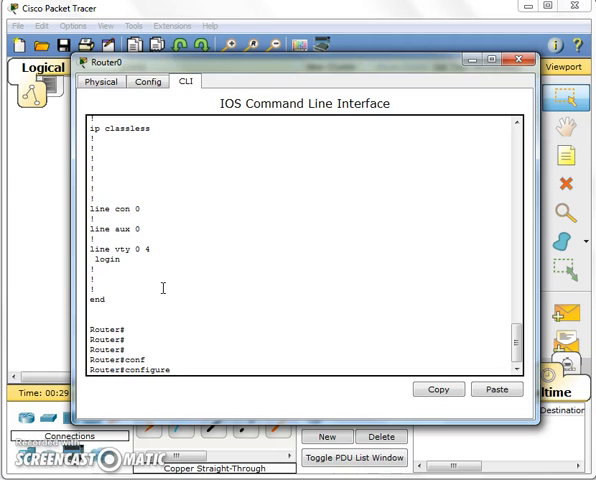
key("BackSpace")
key("BackSpace")
key("BackSpace")
key("BackSpace")
key("BackSpace")
key("BackSpace")
key("BackSpace")
type("f t")
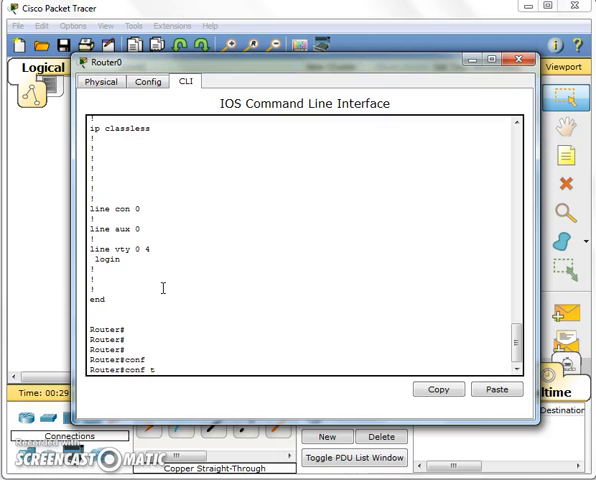
key("Return")
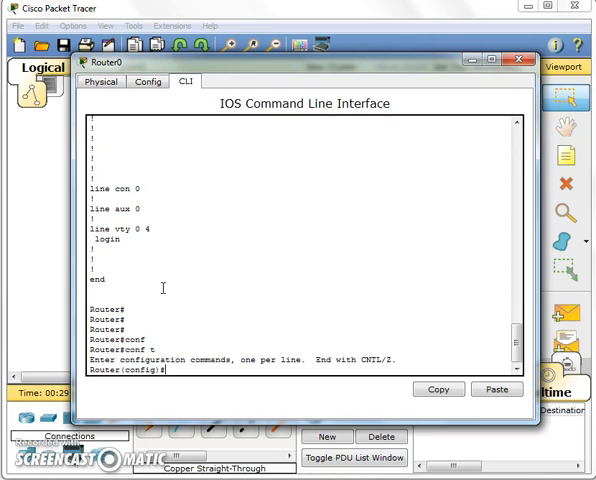
type("int")
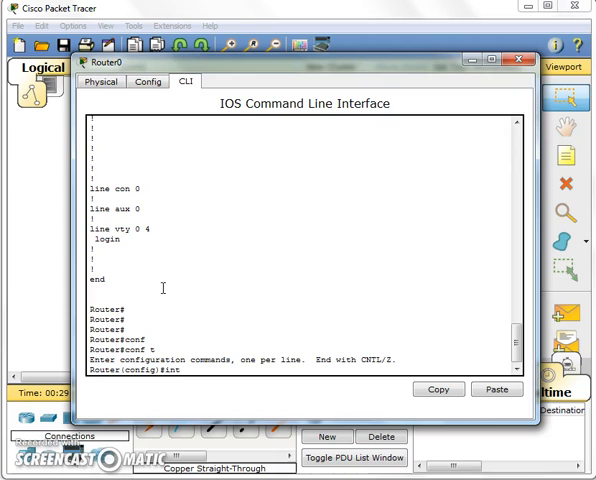
- Enter interface configuration for FastEthernet 0/0
key("Tab")
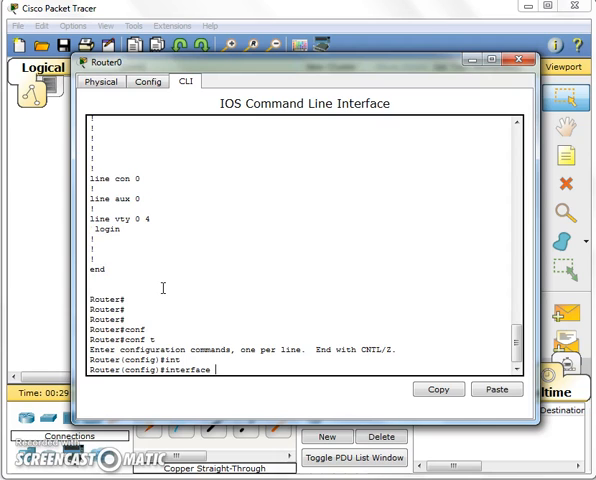
type("fast")
key("Tab")
type("0")
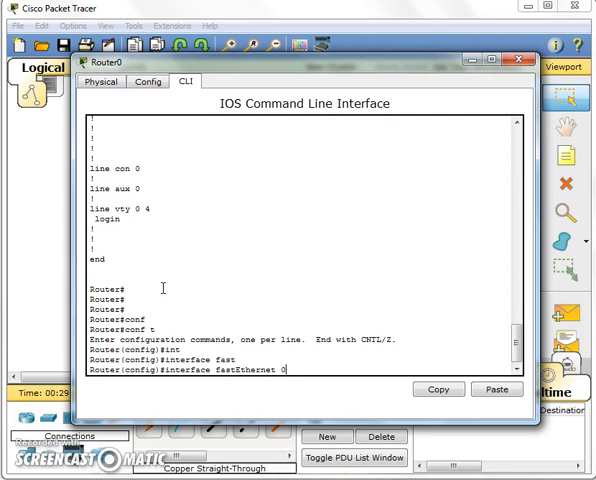
type("/0")
key("Return")
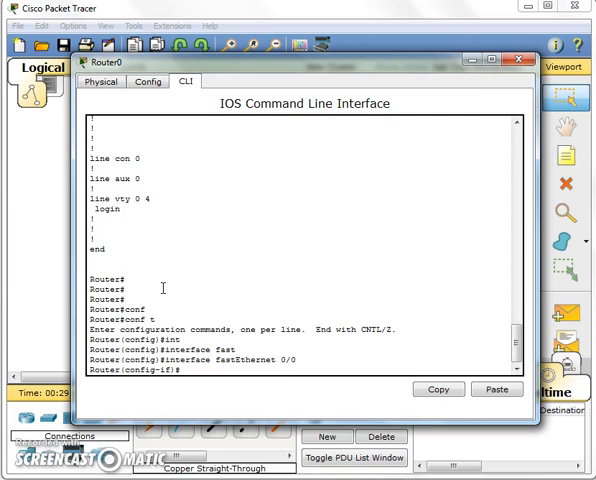
left_click(170, 369)
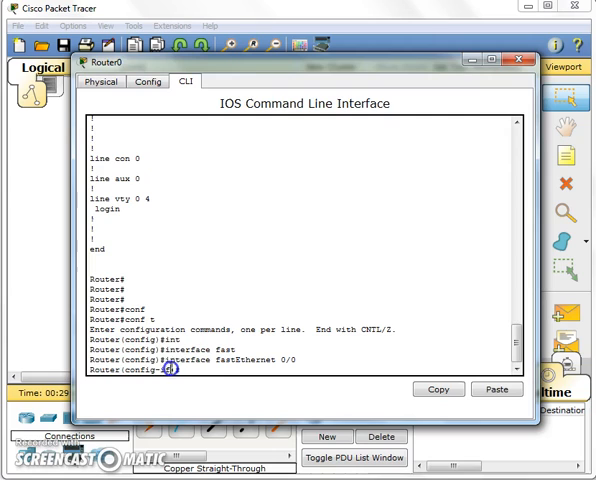
left_click(199, 370)
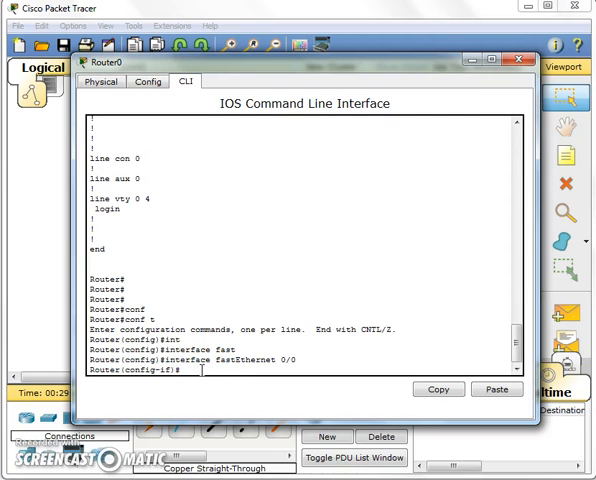
type("ip a")
type("dd")
- Assign 192.168.1.1 255.255.255.0 to FastEthernet0/0 and bring it up with no shut
key("Tab")
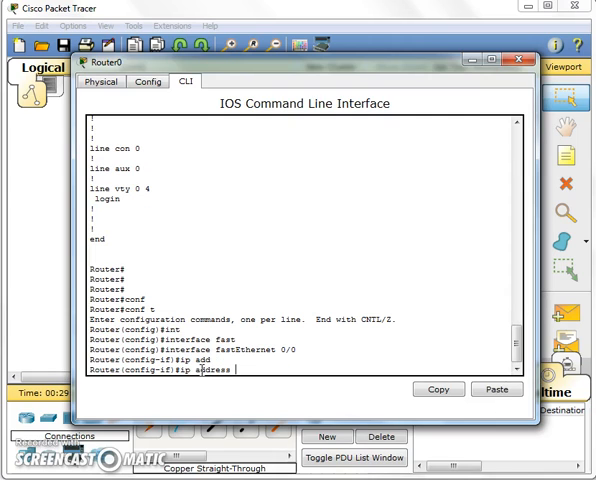
type("192.16")
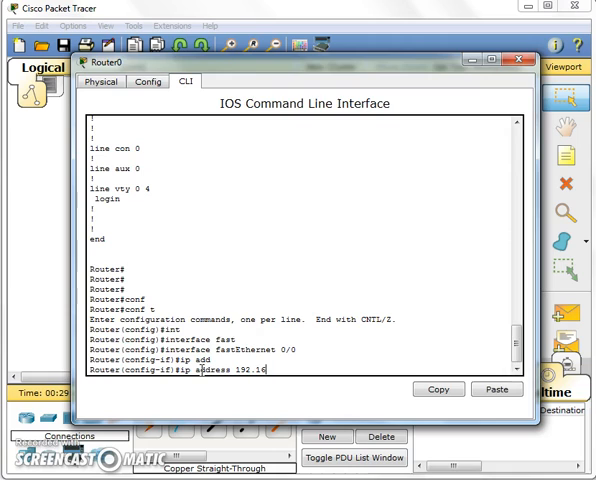
type("8.")
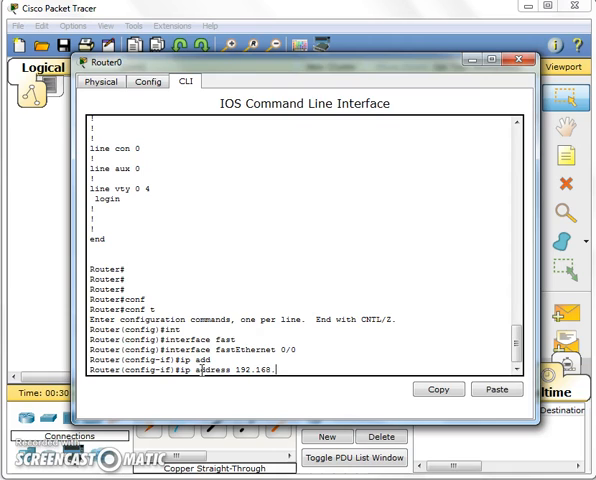
type("1.1 2")
type("55.2")
type("55.25")
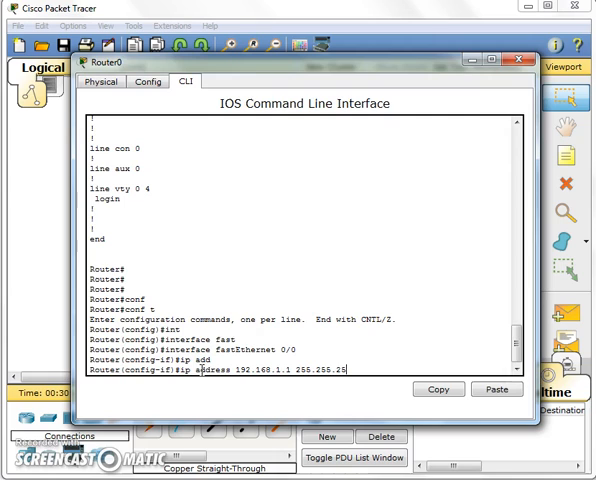
type("5.0")
key("Return")
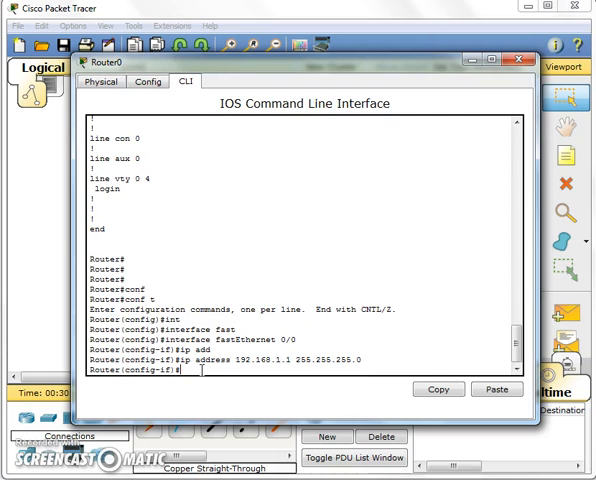
type("no shut")
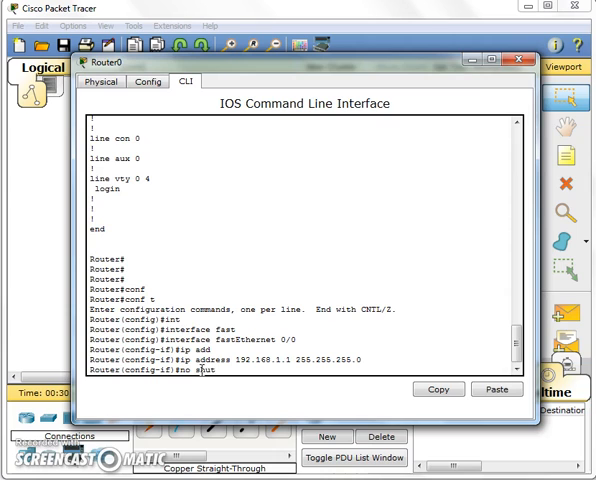
key("Return")
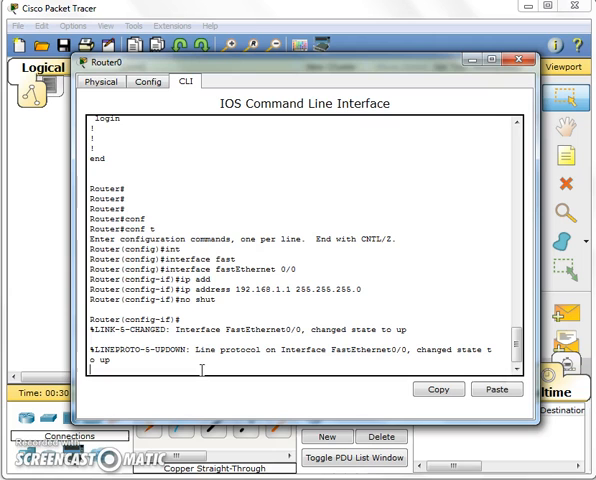
- Move Router0's console window aside to reveal the topology
left_click(291, 204)
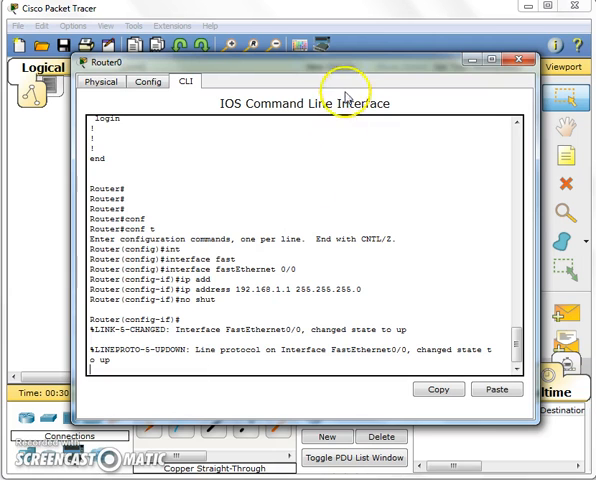
left_click_drag(334, 62, 313, 270)
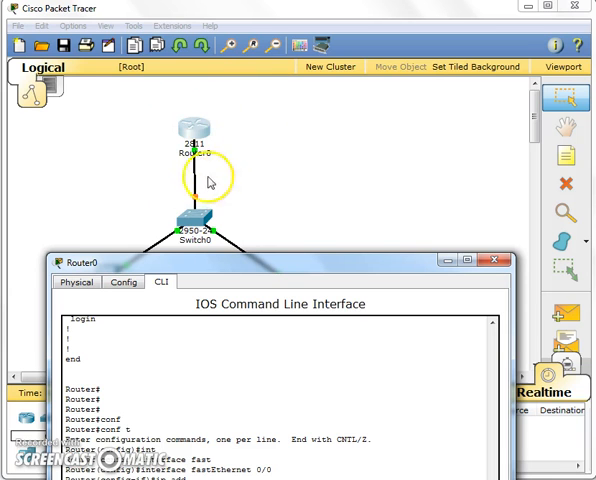
left_click_drag(262, 260, 268, 190)
left_click_drag(268, 229, 270, 84)
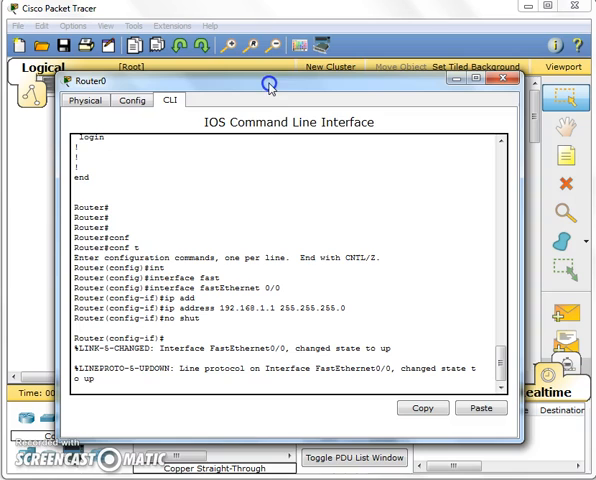
key("Return")
key("Return")
key("Return")
key("Return")
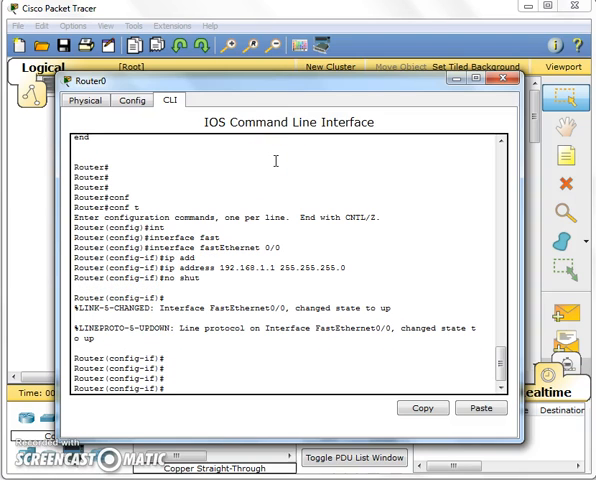
type("exit")
- Exit configuration mode, disable back to user mode, and close Router0's window
key("Return")
key("Return")
key("Return")
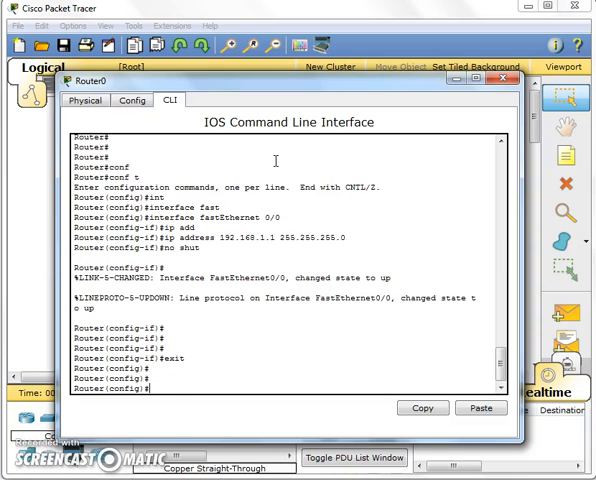
type("exit")
key("Return")
key("Return")
key("Return")
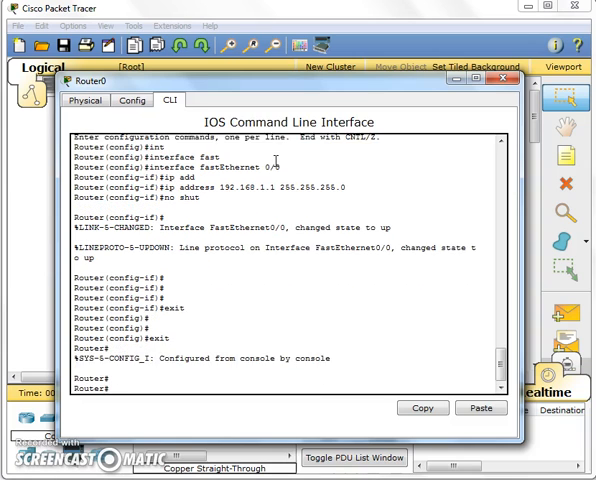
key("Return")
key("Return")
key("Return")
type("x")
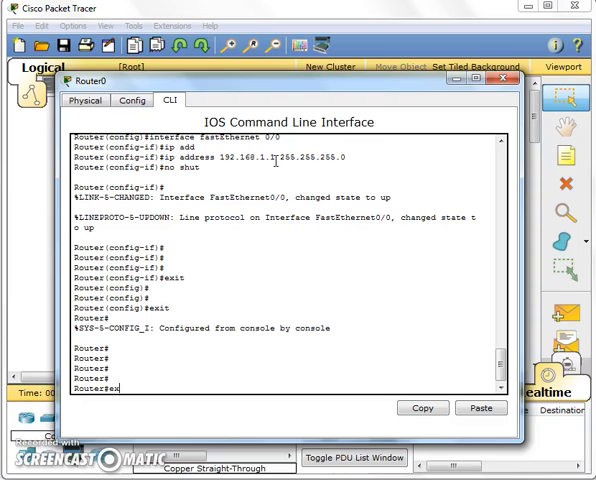
key("BackSpace")
key("BackSpace")
type("isabl")
type("e")
key("Return")
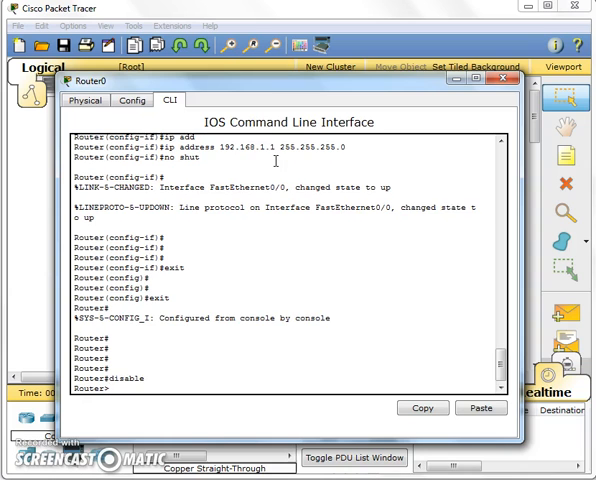
left_click(503, 79)
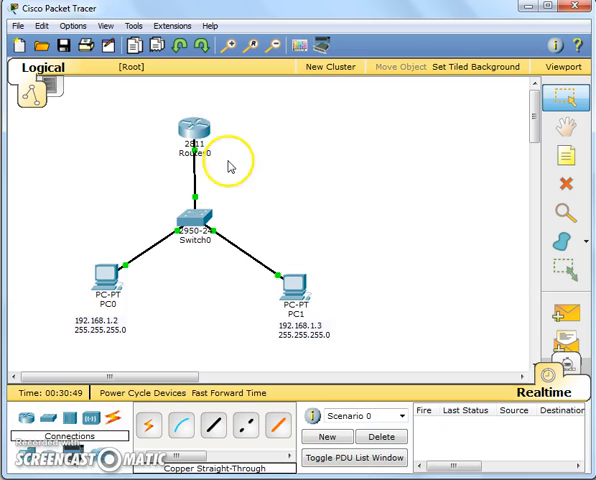
- Add a note reading 192.168.1.1 / 255.255.255.0 and place it left of Router0
left_click(567, 156)
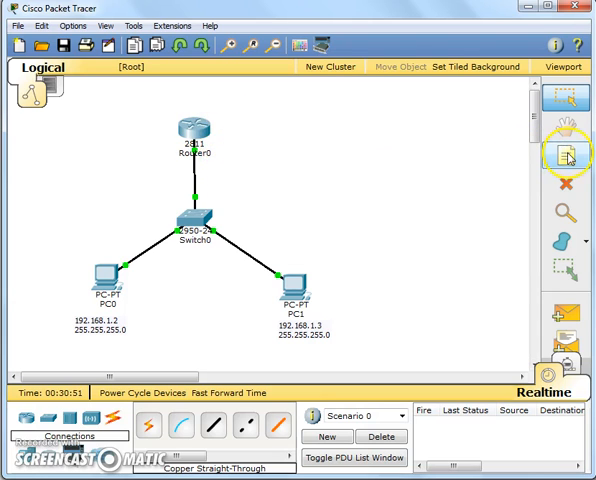
left_click(219, 130)
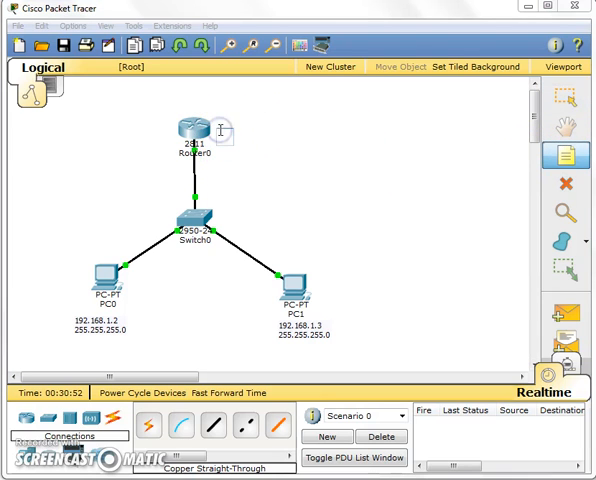
type("192.168")
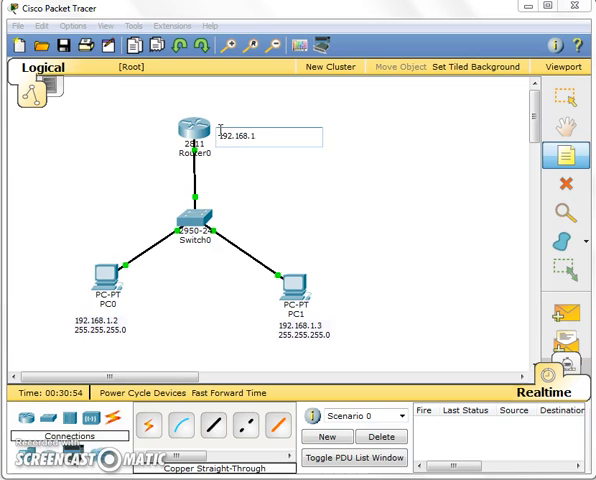
type(".1")
key("Return")
type("255")
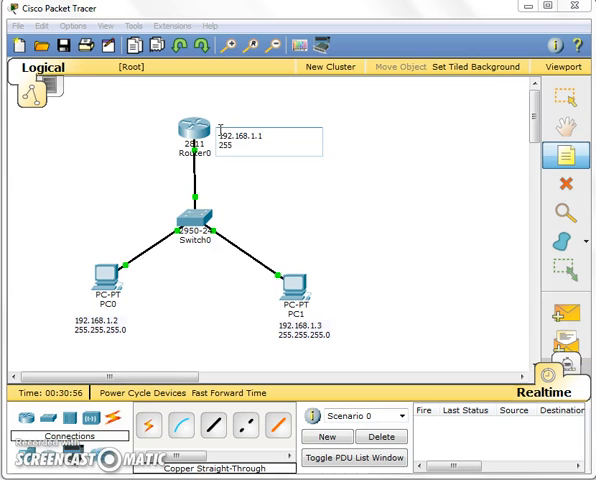
type(".255.255")
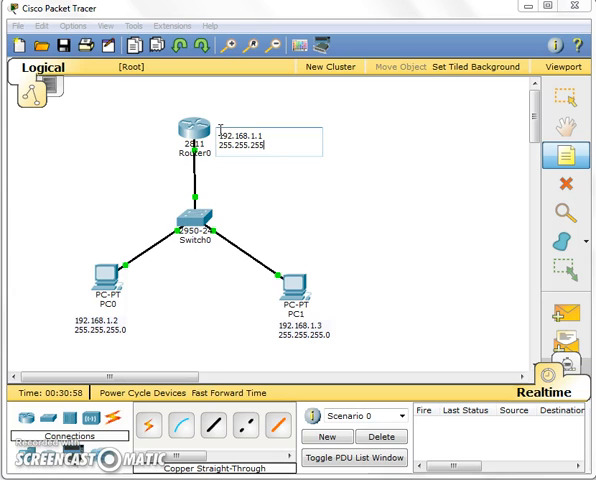
type(".0")
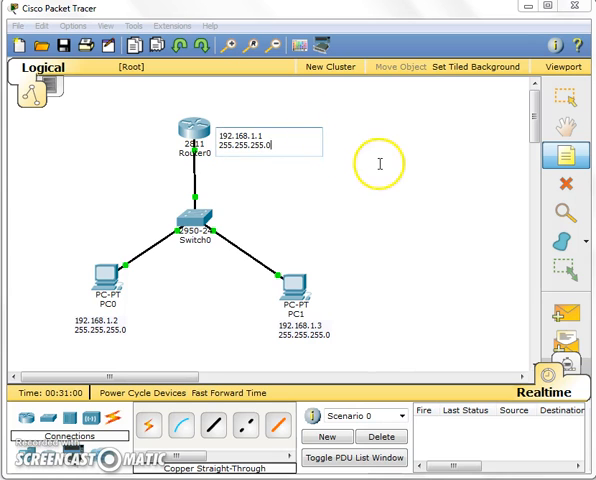
left_click(380, 163)
mouse_move(257, 144)
left_mouse_down()
mouse_move(206, 101)
mouse_move(155, 140)
left_mouse_up()
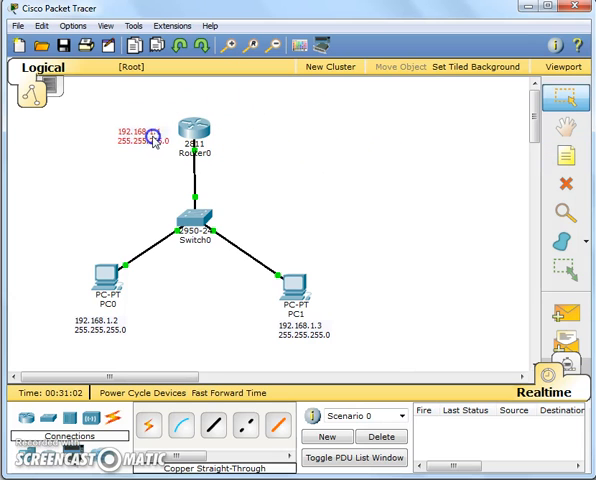
left_click(313, 146)
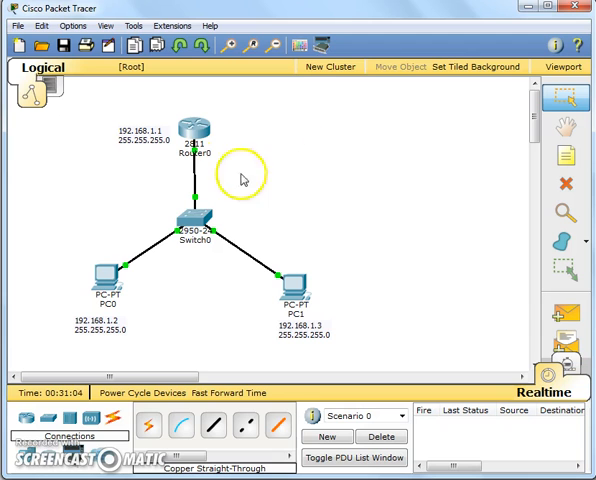
- Ping 192.168.1.1 from PC0's Command Prompt with 4 of 4 replies, then close PC0
left_click(112, 281)
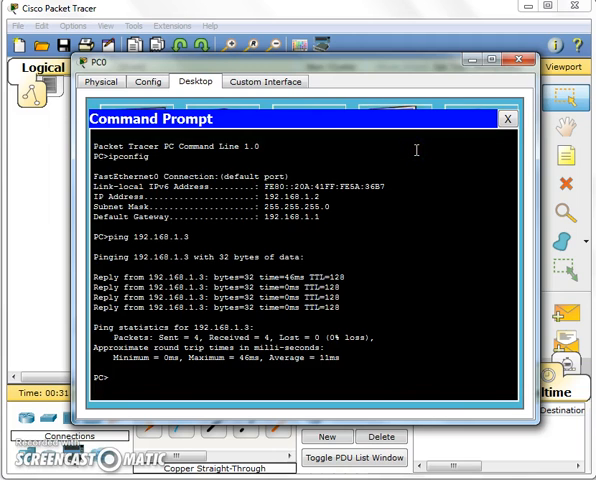
key("Up")
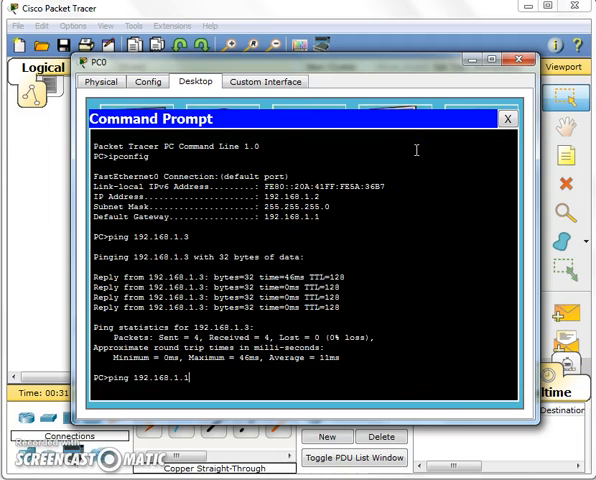
key("Return")
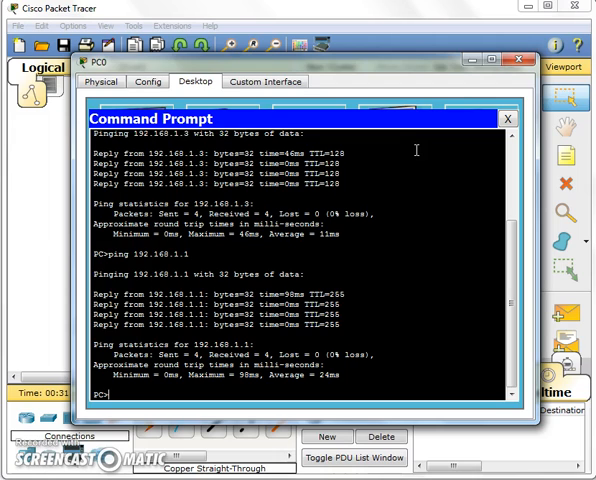
left_click(506, 118)
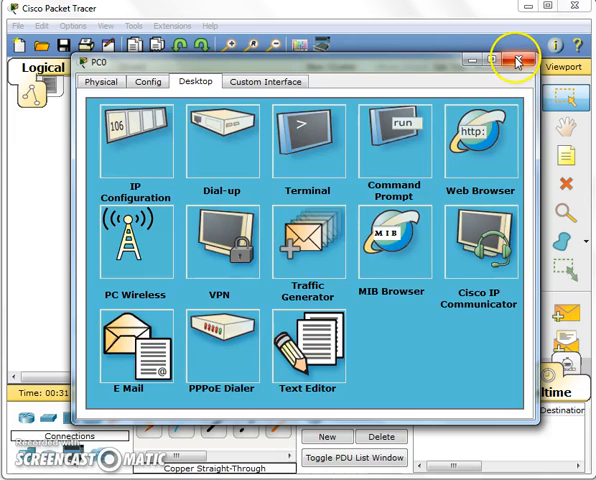
left_click(517, 62)
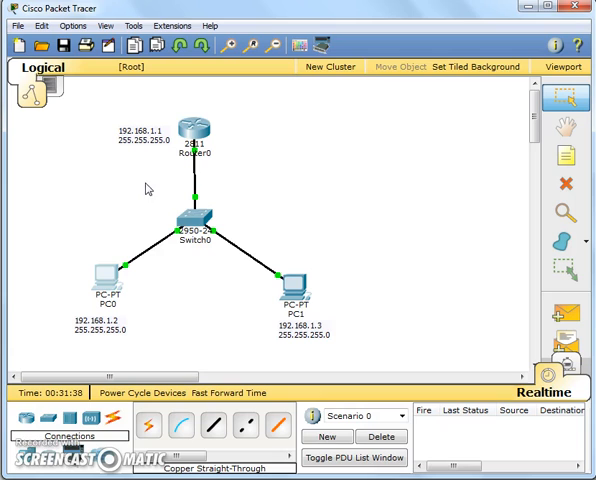
left_click(261, 213)
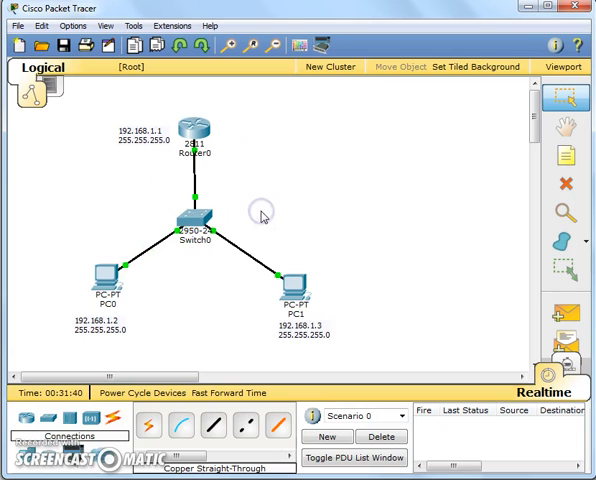